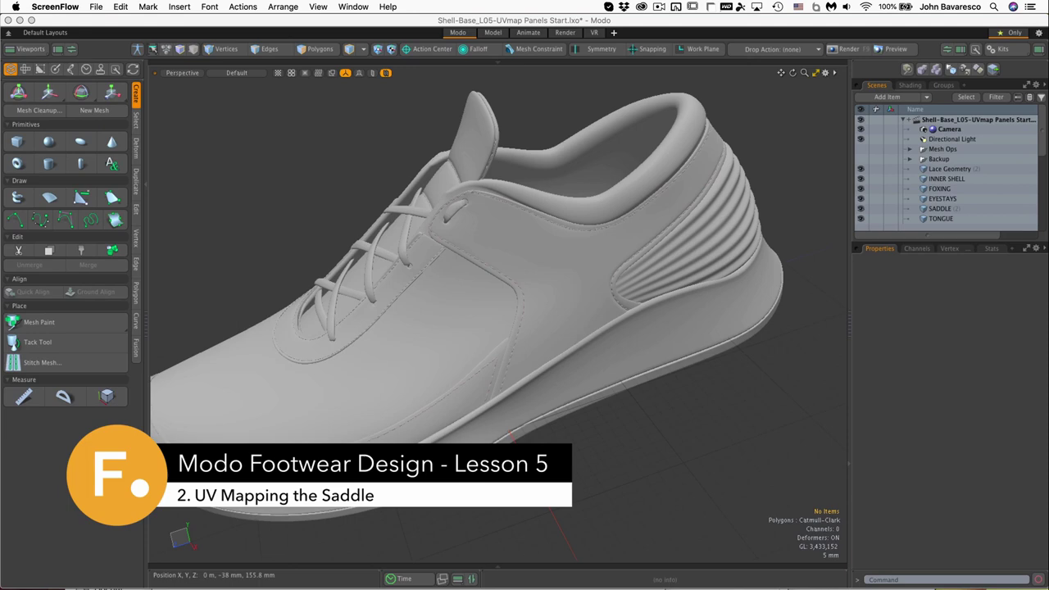
- Examine the shoe model from several angles, picking out the lace geometry and the tongue as separate parts
{"action": "left_click_drag", "start_coordinate": [473, 328], "coordinate": [576, 286], "text": "alt"}
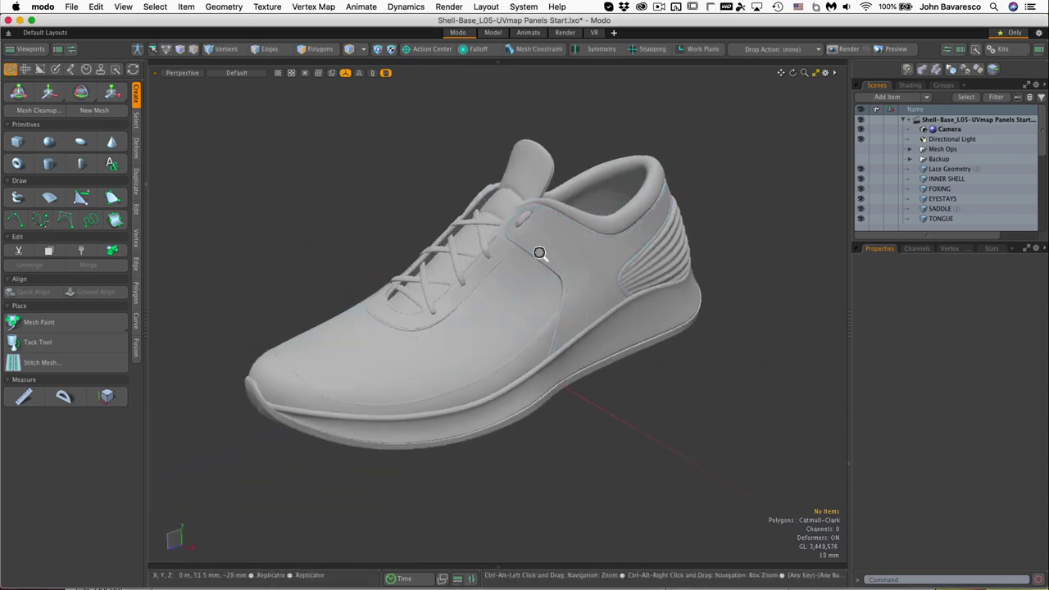
{"action": "left_click", "coordinate": [484, 236]}
{"action": "left_click_drag", "start_coordinate": [484, 236], "coordinate": [623, 333], "text": "alt"}
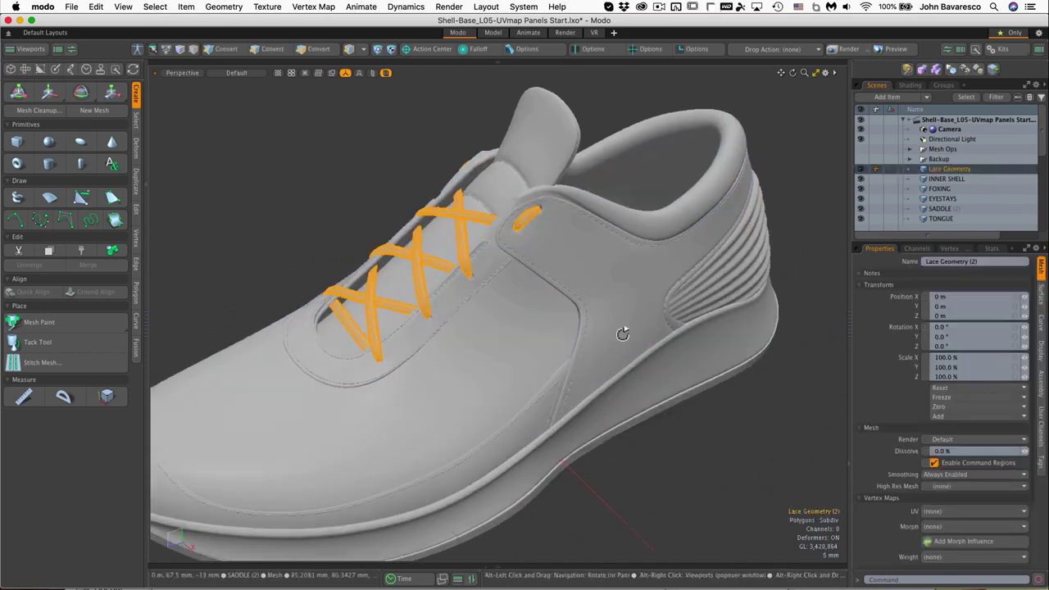
{"action": "scroll", "coordinate": [623, 333], "scroll_direction": "down", "scroll_amount": 3}
{"action": "left_click", "coordinate": [555, 172]}
{"action": "left_click_drag", "start_coordinate": [554, 172], "coordinate": [607, 302], "text": "alt"}
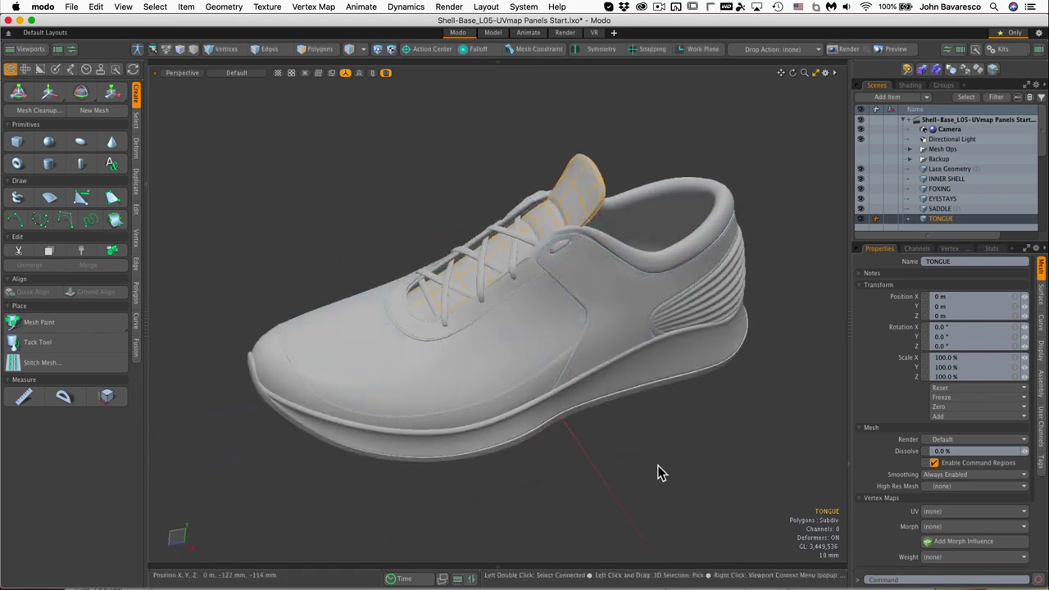
{"action": "scroll", "coordinate": [660, 451], "scroll_direction": "up", "scroll_amount": 5}
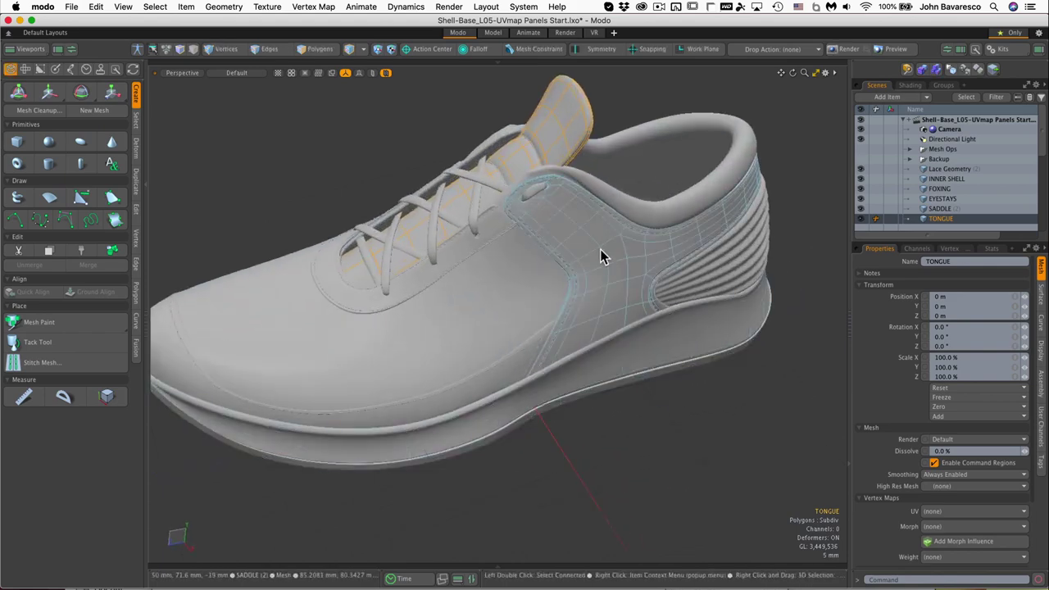
- Isolate the SADDLE mesh by hiding all the other shoe parts, and clear the item selection
{"action": "left_click", "coordinate": [607, 258]}
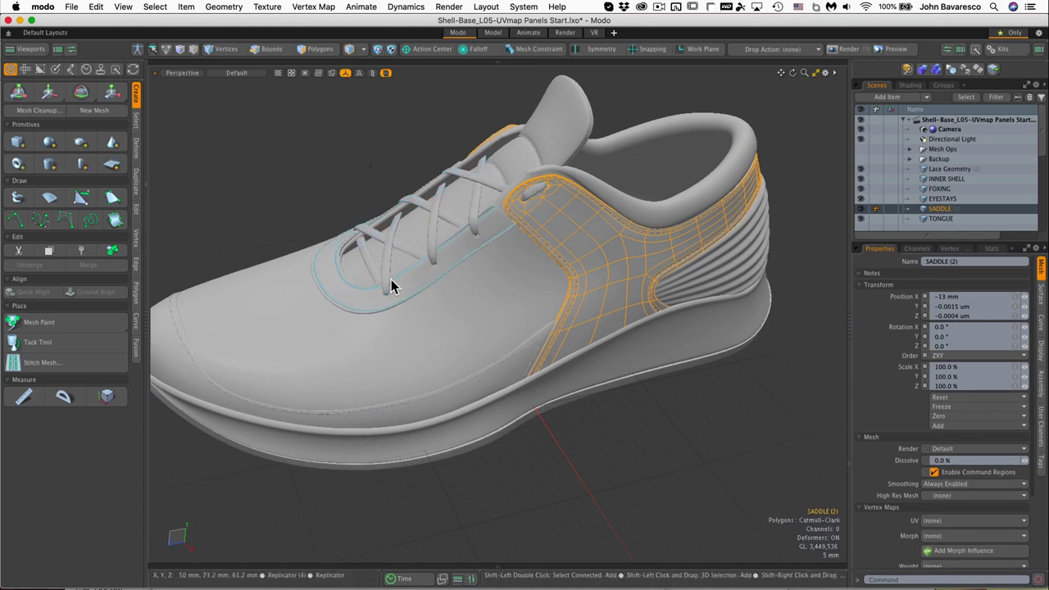
{"action": "key", "text": "shift+h"}
{"action": "left_click_drag", "start_coordinate": [647, 264], "coordinate": [569, 292], "text": "alt"}
{"action": "left_click", "coordinate": [390, 158]}
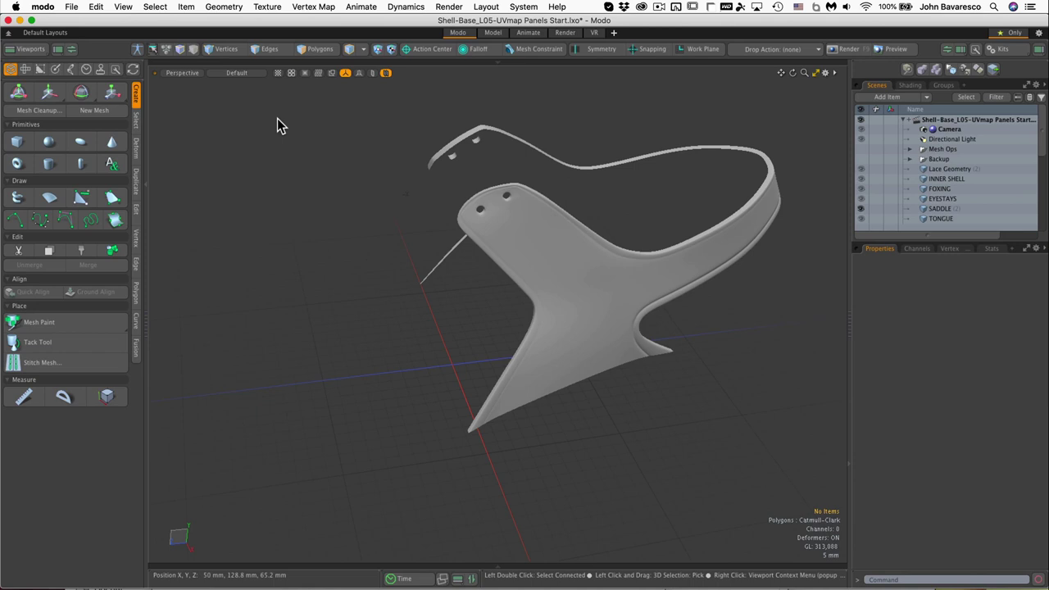
- Set up a widened UV view beside the perspective view and bring up the UV editing tools
{"action": "left_click", "coordinate": [345, 62]}
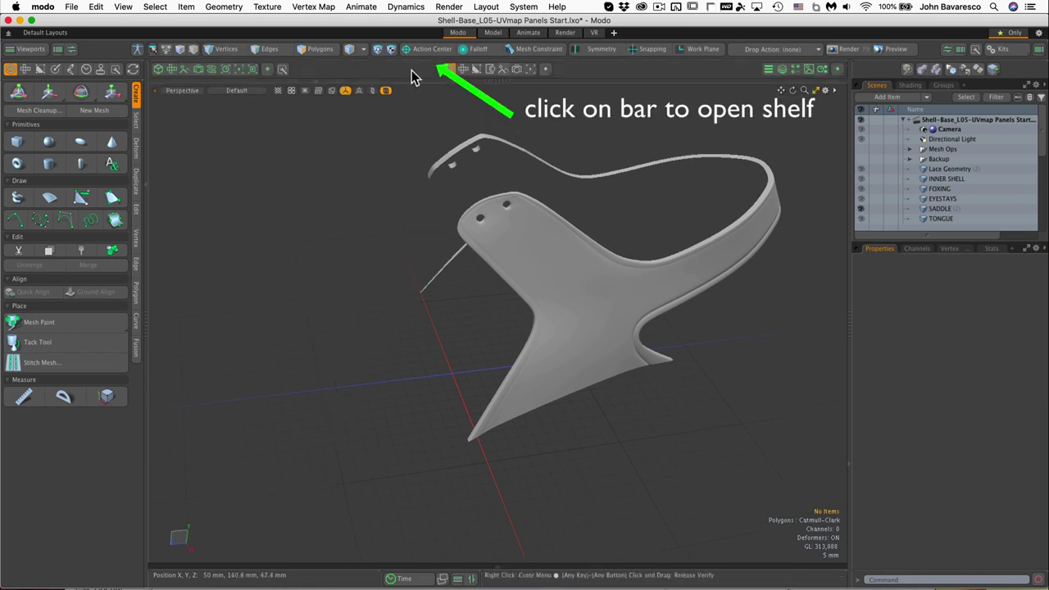
{"action": "left_click", "coordinate": [171, 69]}
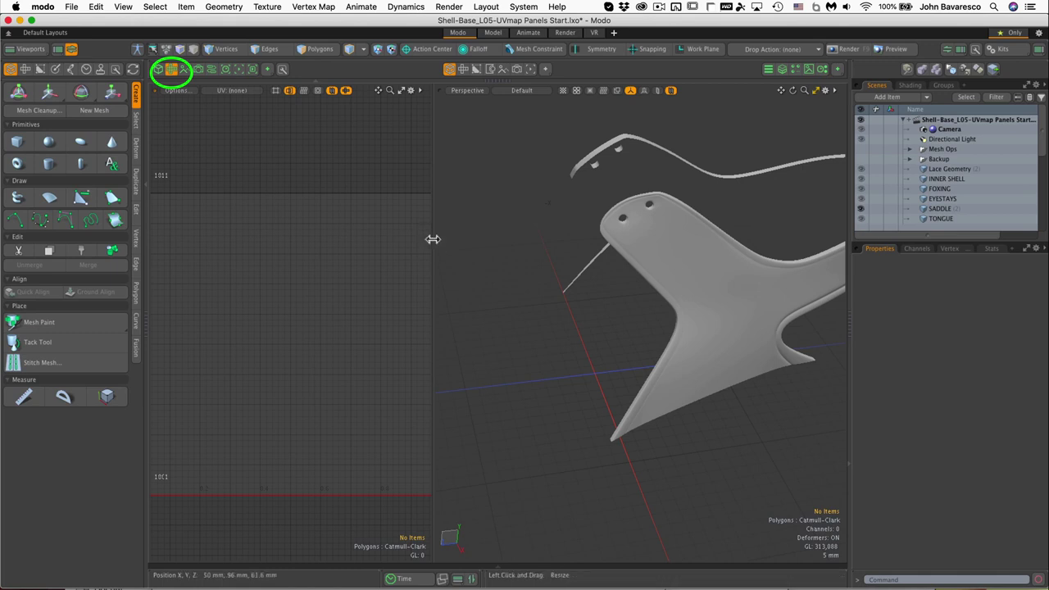
{"action": "left_click_drag", "start_coordinate": [433, 238], "coordinate": [477, 239]}
{"action": "left_click_drag", "start_coordinate": [569, 232], "coordinate": [521, 281], "text": "alt"}
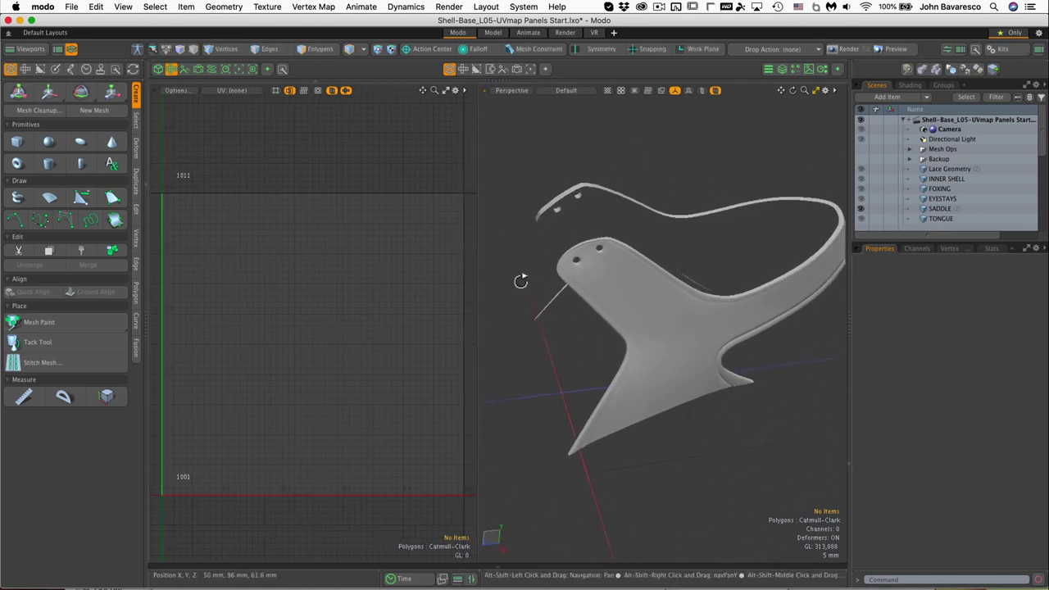
{"action": "left_click", "coordinate": [25, 69]}
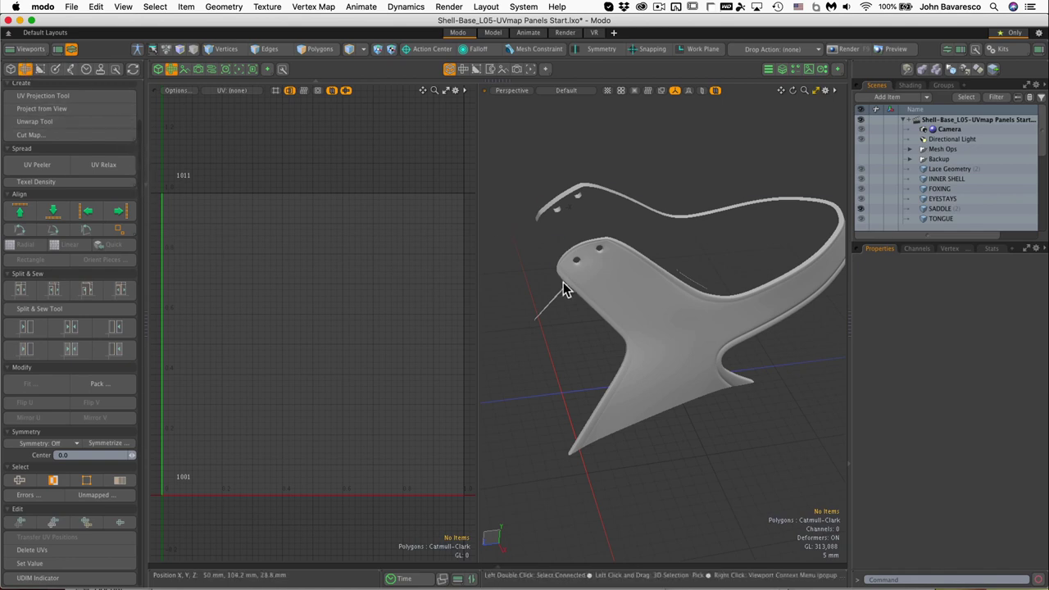
- Select the saddle mesh's open boundary edges, including those around the eyelet holes, as the unwrap seams
{"action": "left_click_drag", "start_coordinate": [564, 290], "coordinate": [673, 316], "text": "alt"}
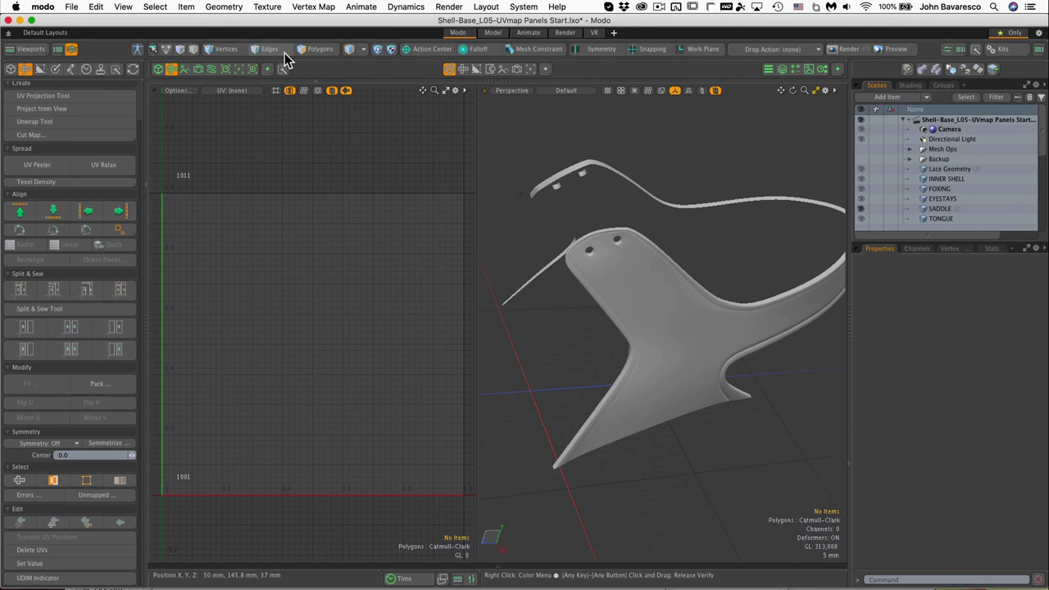
{"action": "left_click", "coordinate": [282, 48]}
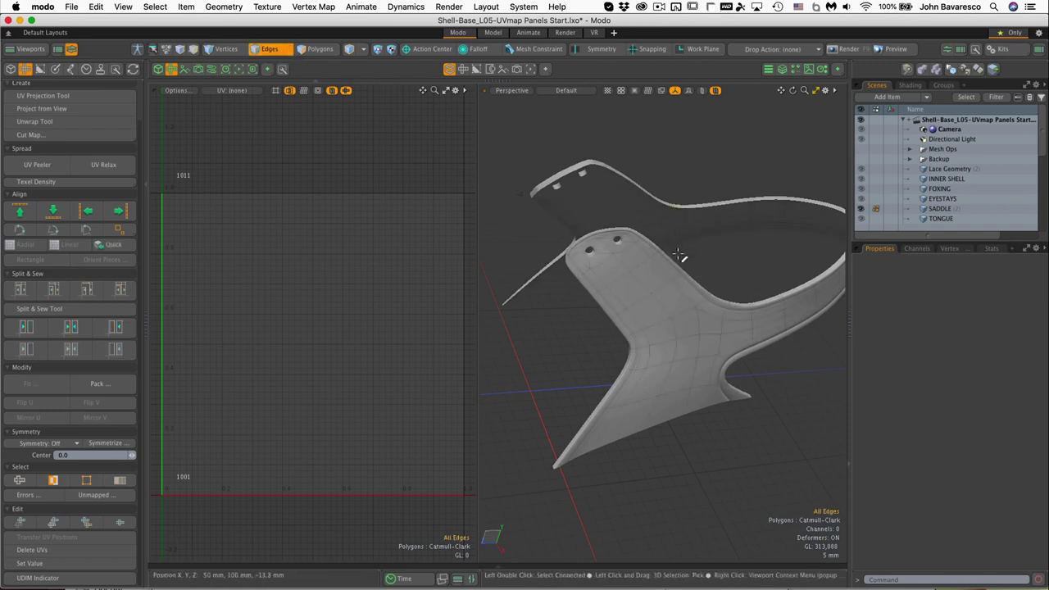
{"action": "left_click", "coordinate": [695, 205]}
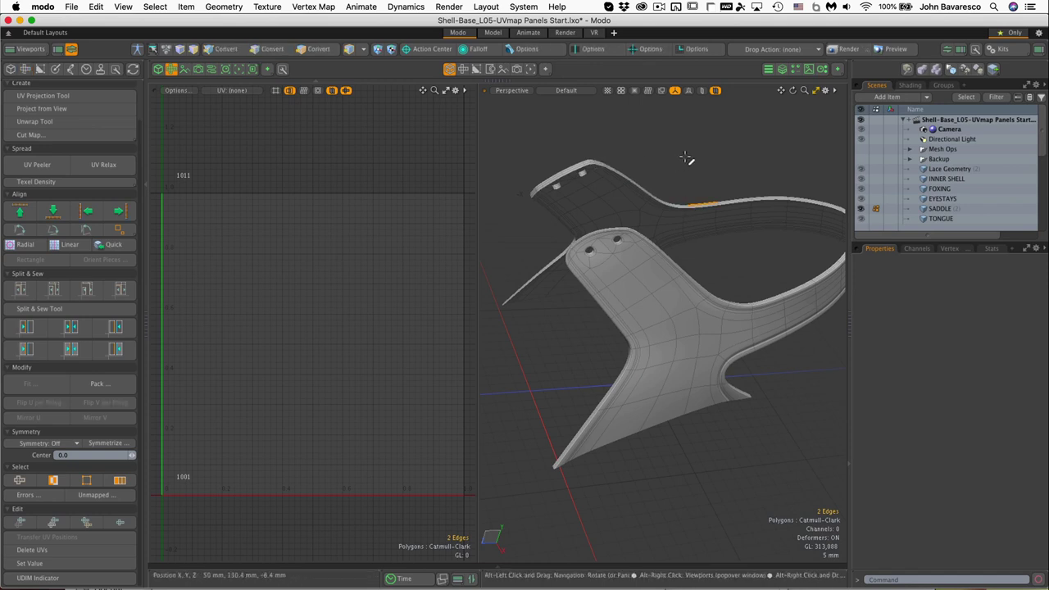
{"action": "left_click", "coordinate": [674, 163]}
{"action": "left_click_drag", "start_coordinate": [672, 164], "coordinate": [681, 169], "text": "alt"}
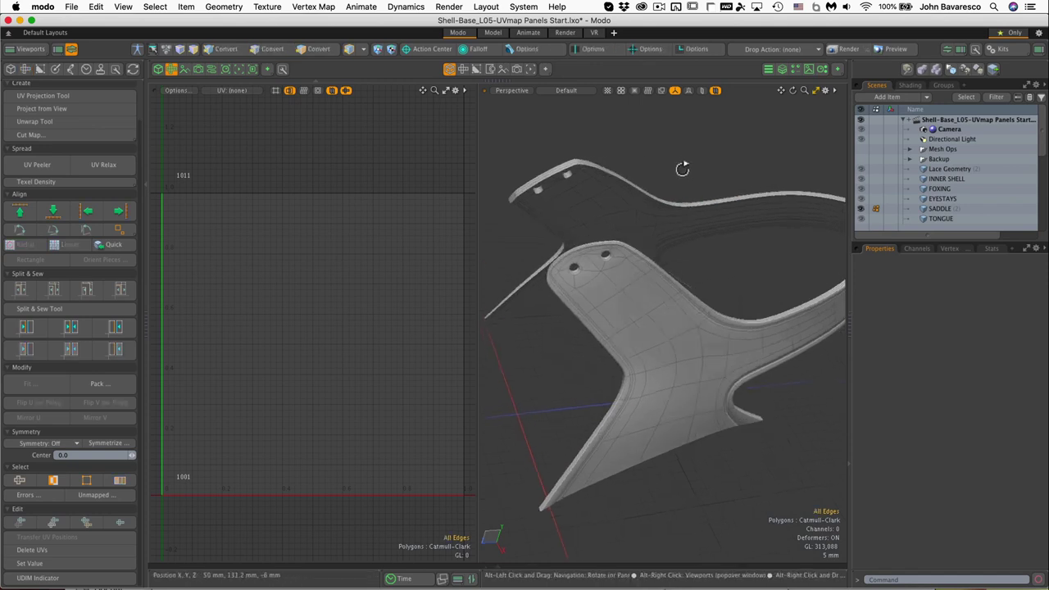
{"action": "left_click", "coordinate": [257, 51]}
{"action": "left_click_drag", "start_coordinate": [665, 246], "coordinate": [726, 268], "text": "alt"}
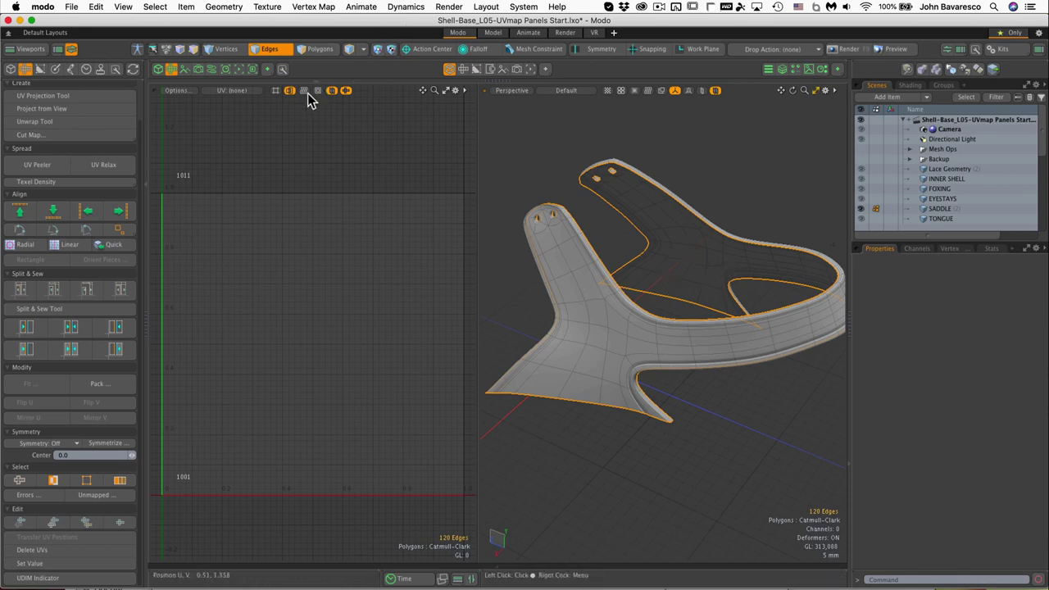
- Create a new UV map named "saddle" for the saddle mesh
{"action": "scroll", "coordinate": [131, 131], "scroll_direction": "up", "scroll_amount": 2}
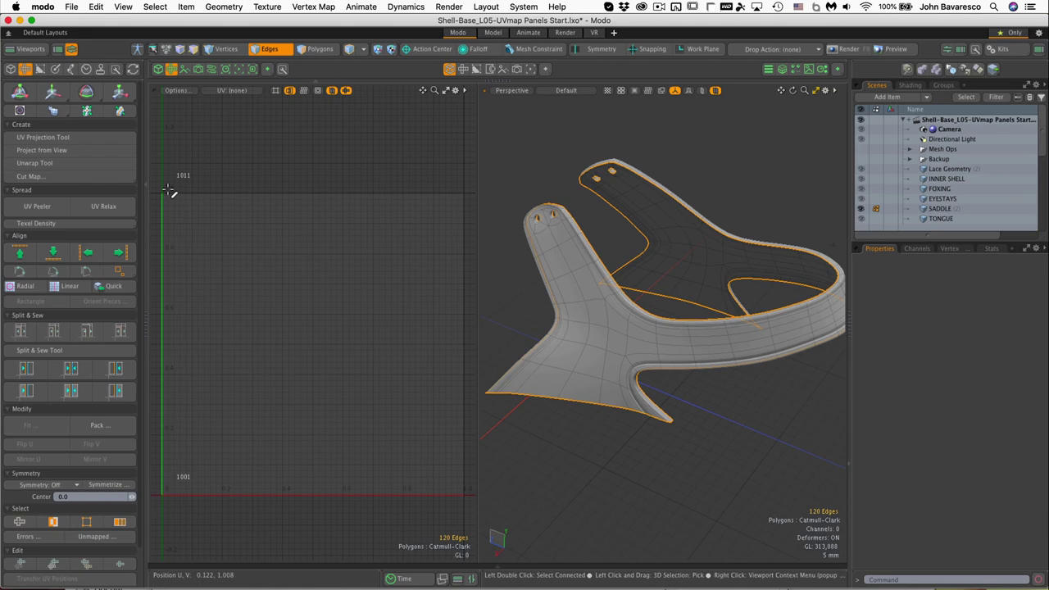
{"action": "left_click", "coordinate": [83, 164]}
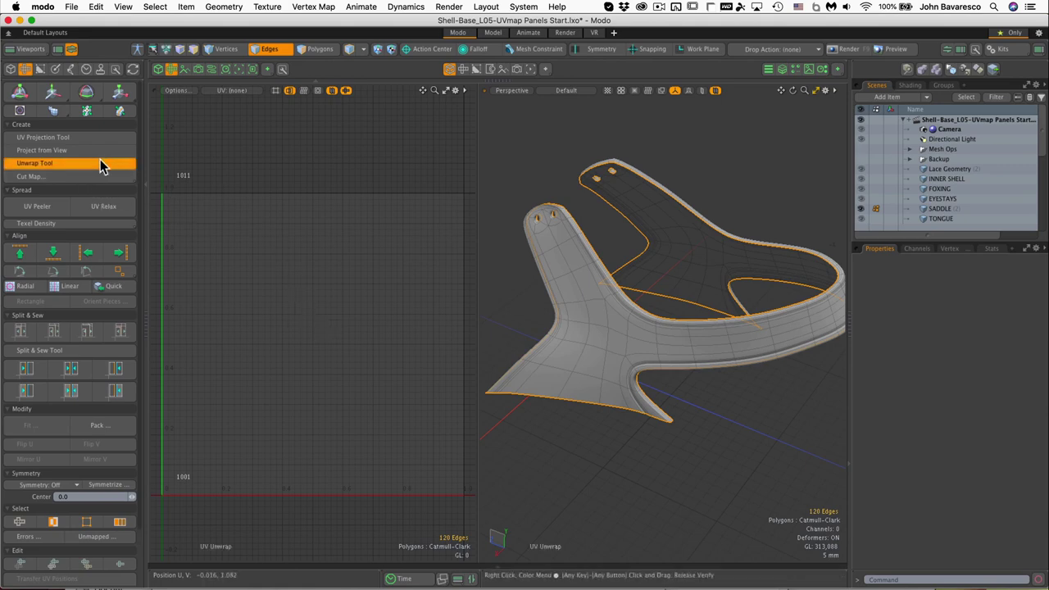
{"action": "left_click", "coordinate": [101, 164]}
{"action": "left_click", "coordinate": [234, 91]}
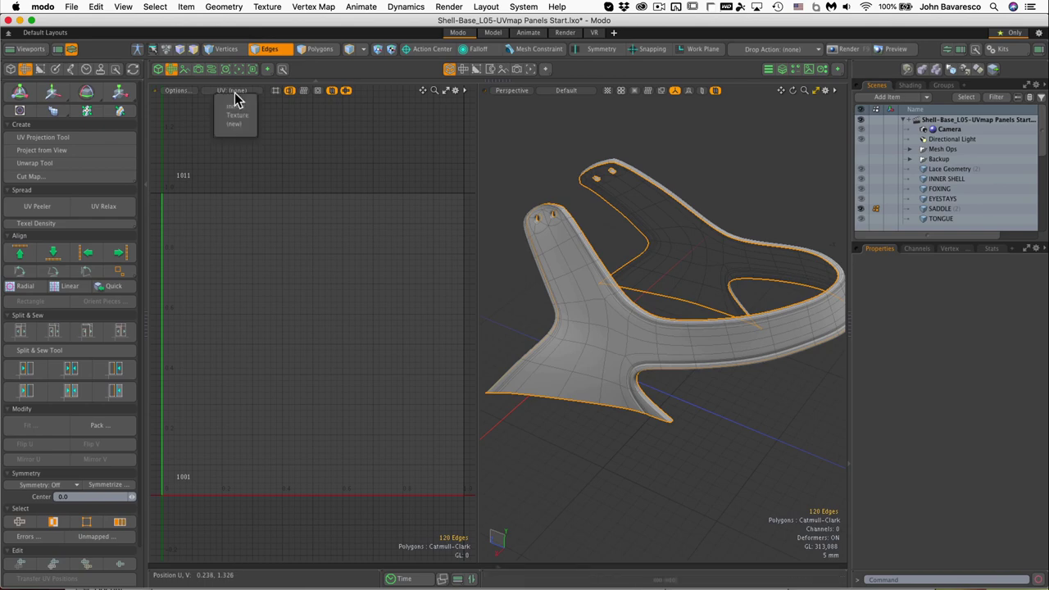
{"action": "left_click", "coordinate": [235, 114]}
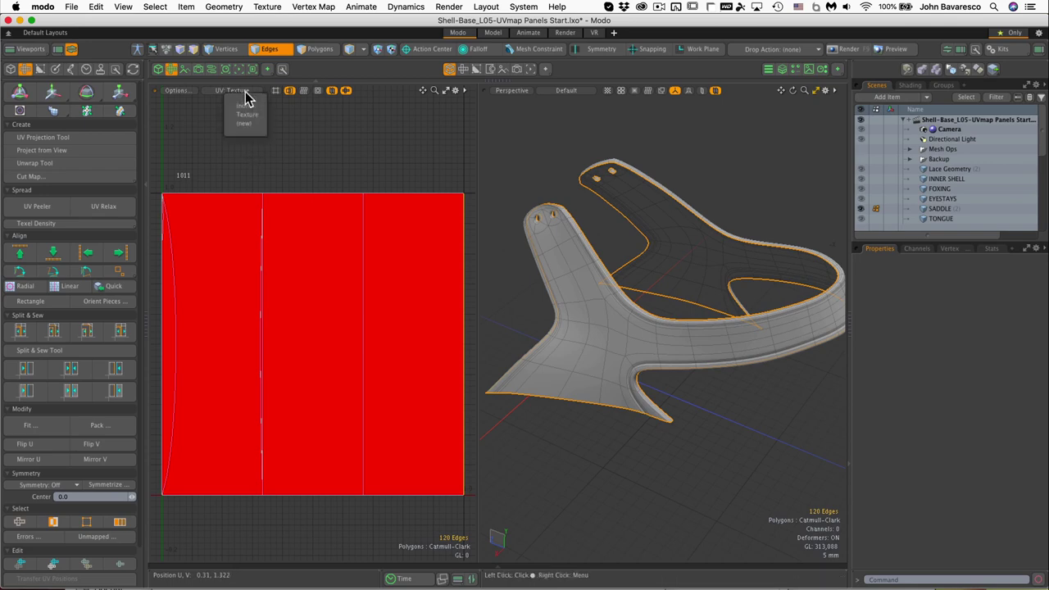
{"action": "left_click", "coordinate": [251, 123]}
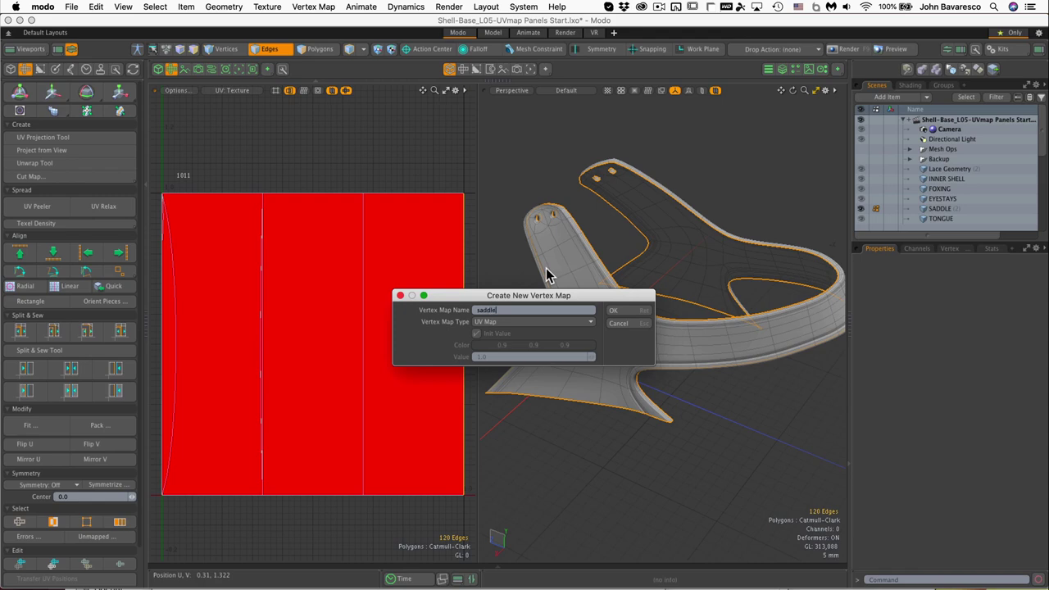
{"action": "type", "text": "saddle"}
{"action": "key", "text": "Return"}
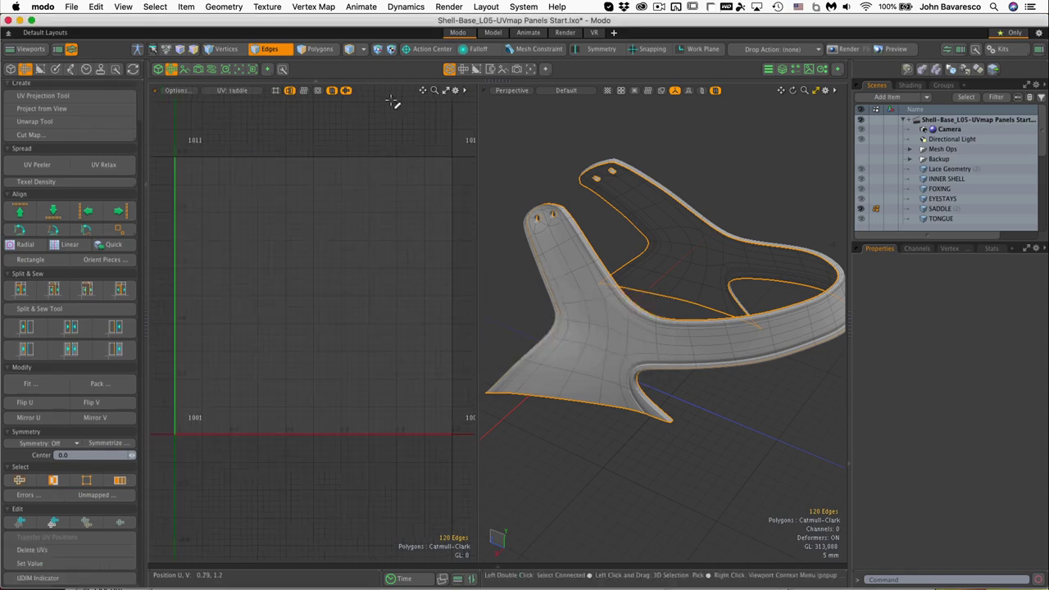
- Unwrap the saddle into the new UV map with the Unwrap tool and open the tool's properties
{"action": "left_click", "coordinate": [94, 125]}
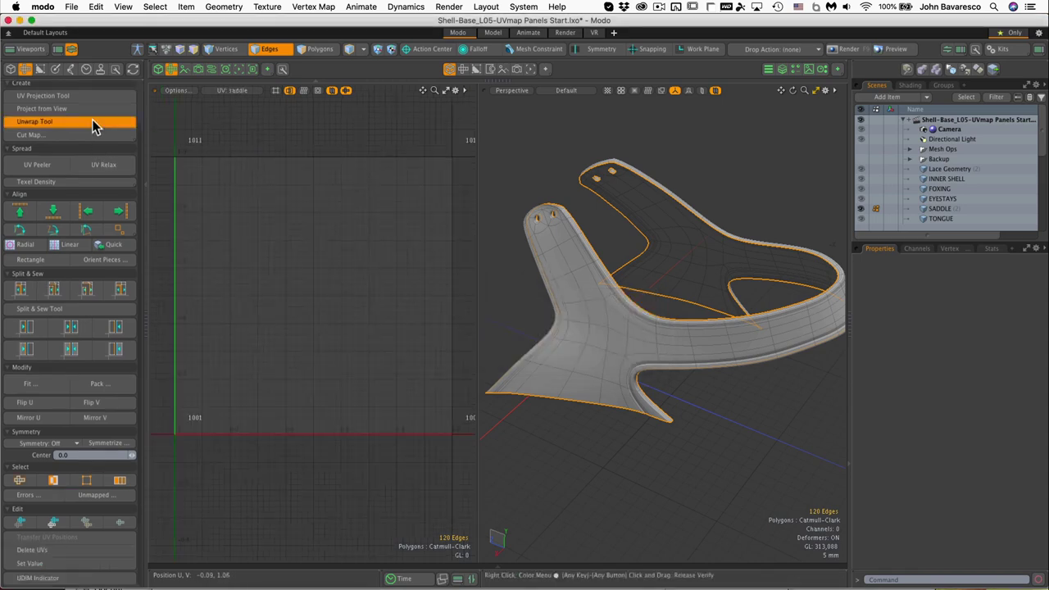
{"action": "left_click", "coordinate": [328, 307]}
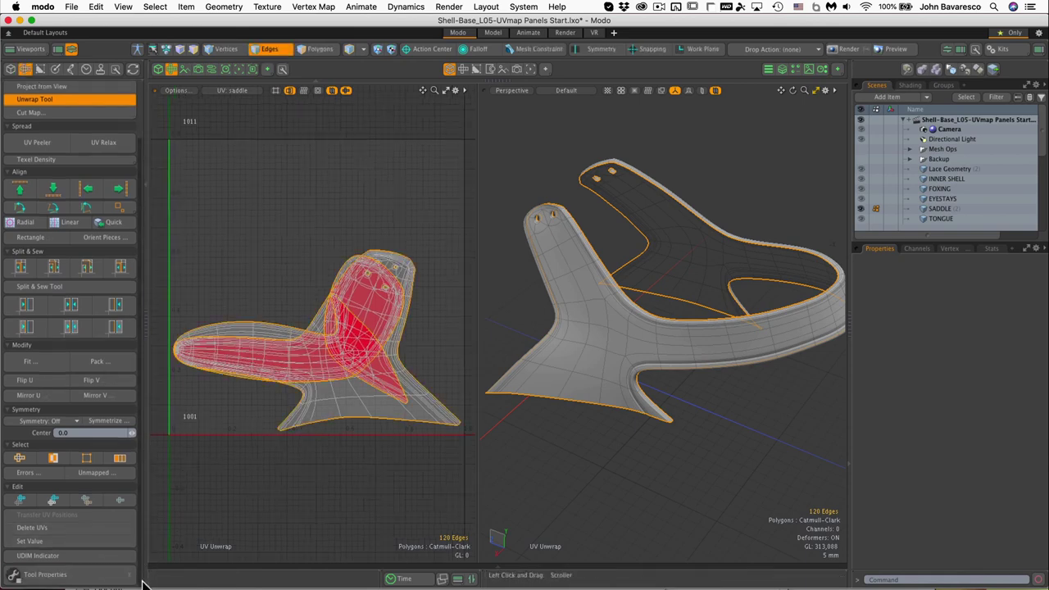
{"action": "scroll", "coordinate": [99, 574], "scroll_direction": "down", "scroll_amount": 1}
{"action": "left_click", "coordinate": [86, 575]}
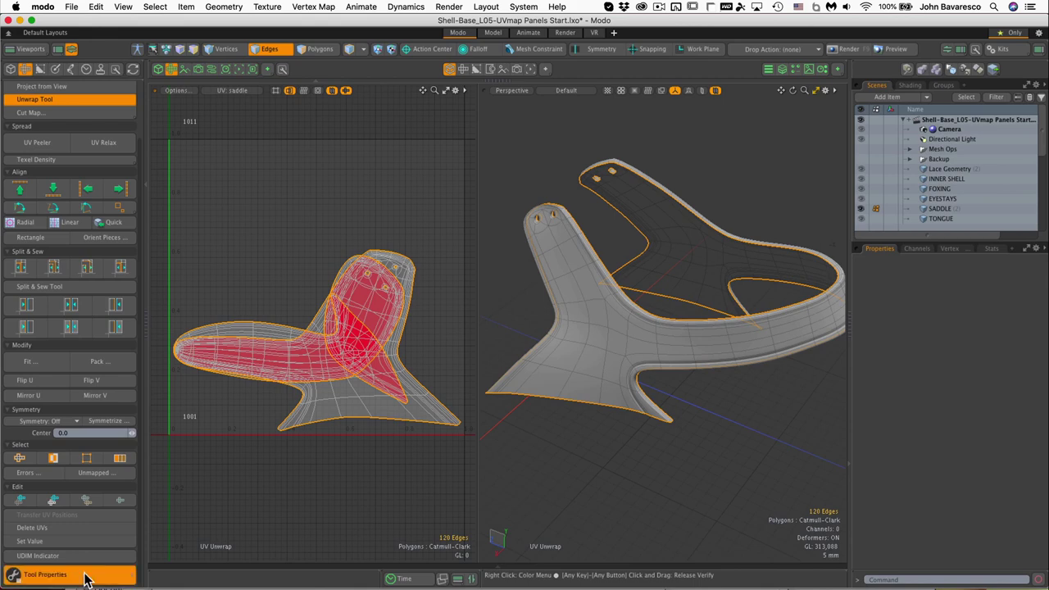
{"action": "left_click_drag", "start_coordinate": [208, 436], "coordinate": [500, 137]}
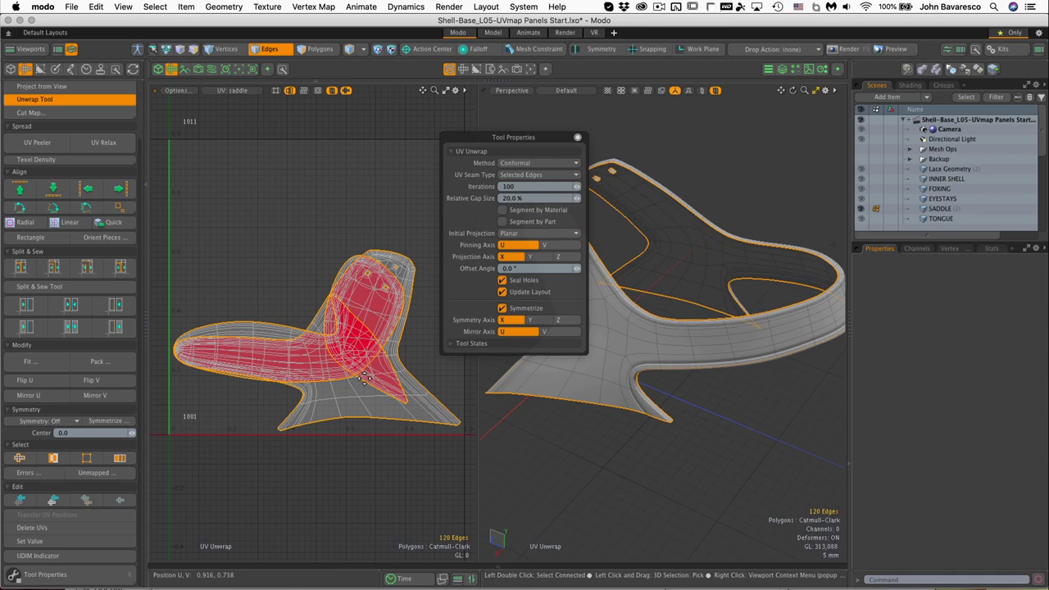
- Set the unwrap method to Angle Based and the initial projection to Spherical
{"action": "left_click", "coordinate": [529, 164]}
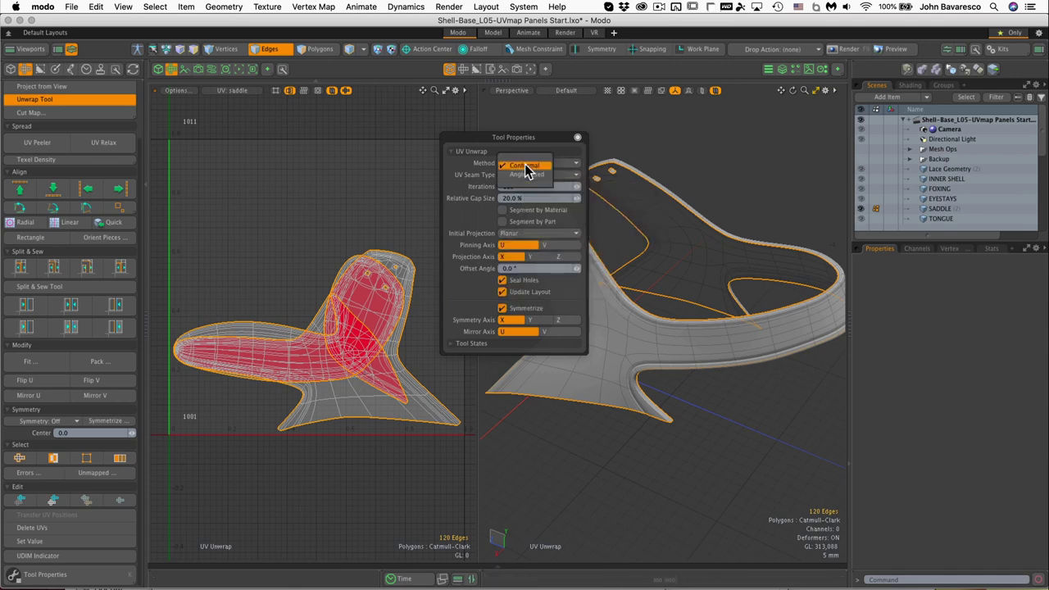
{"action": "left_click", "coordinate": [529, 175]}
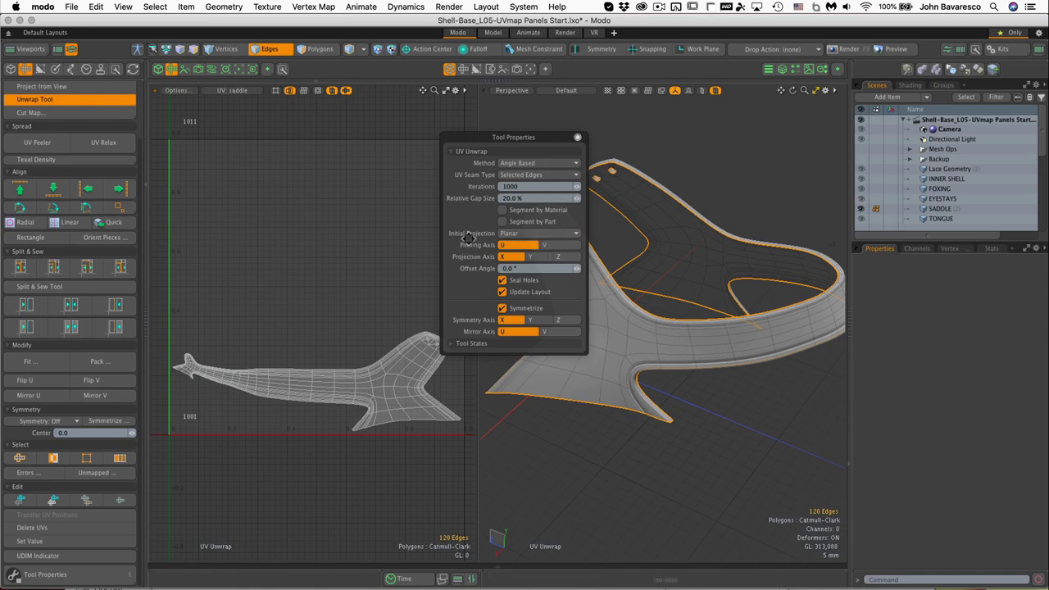
{"action": "left_click", "coordinate": [545, 234]}
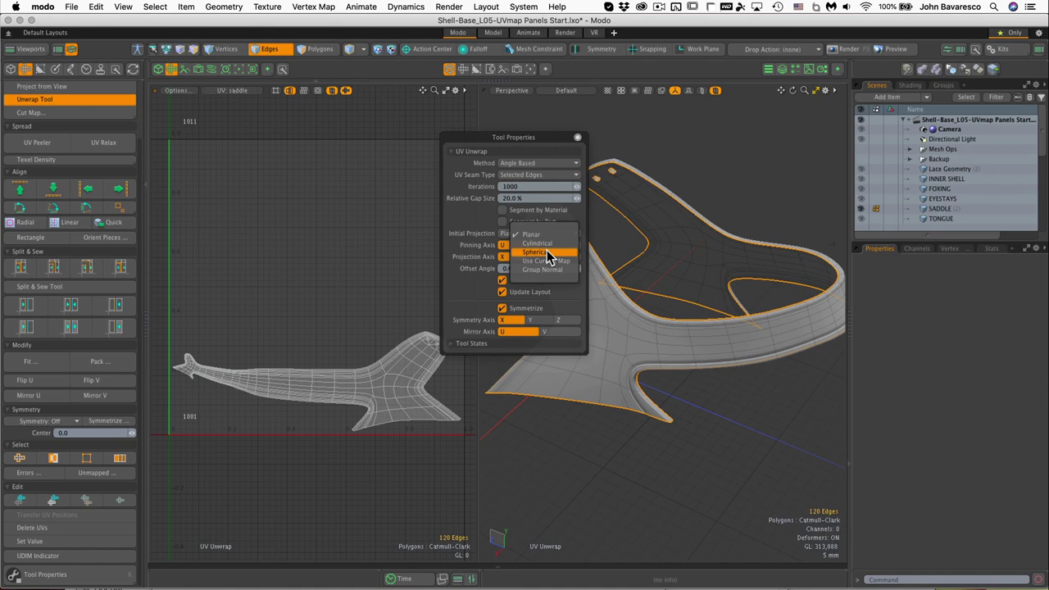
{"action": "left_click", "coordinate": [547, 253]}
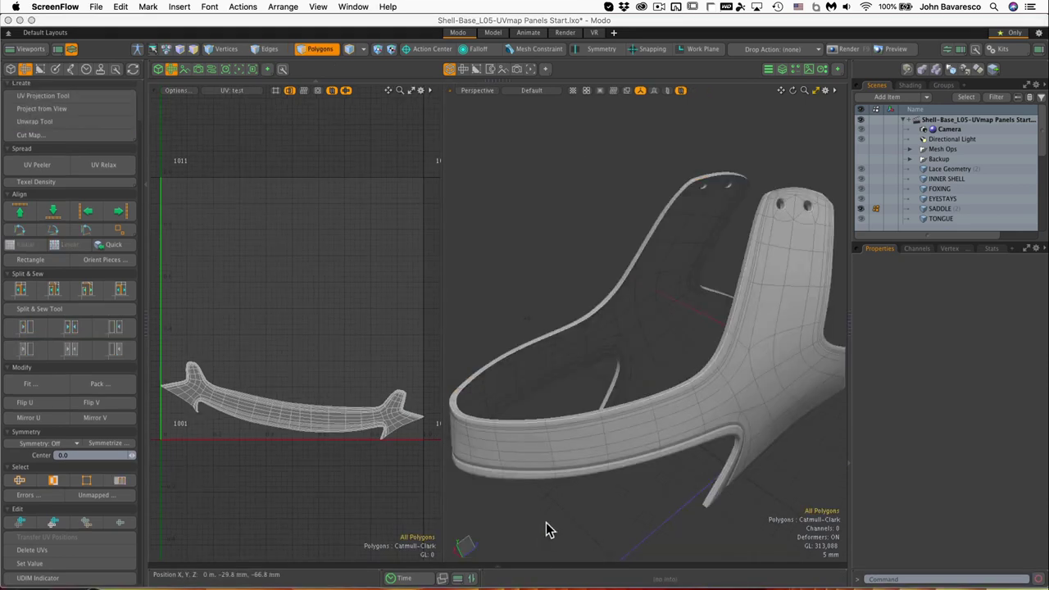
- Choose a coloured, numbered UV checker texture and enable its display on the saddle in the perspective view
{"action": "left_click", "coordinate": [576, 92]}
{"action": "right_click", "coordinate": [577, 96]}
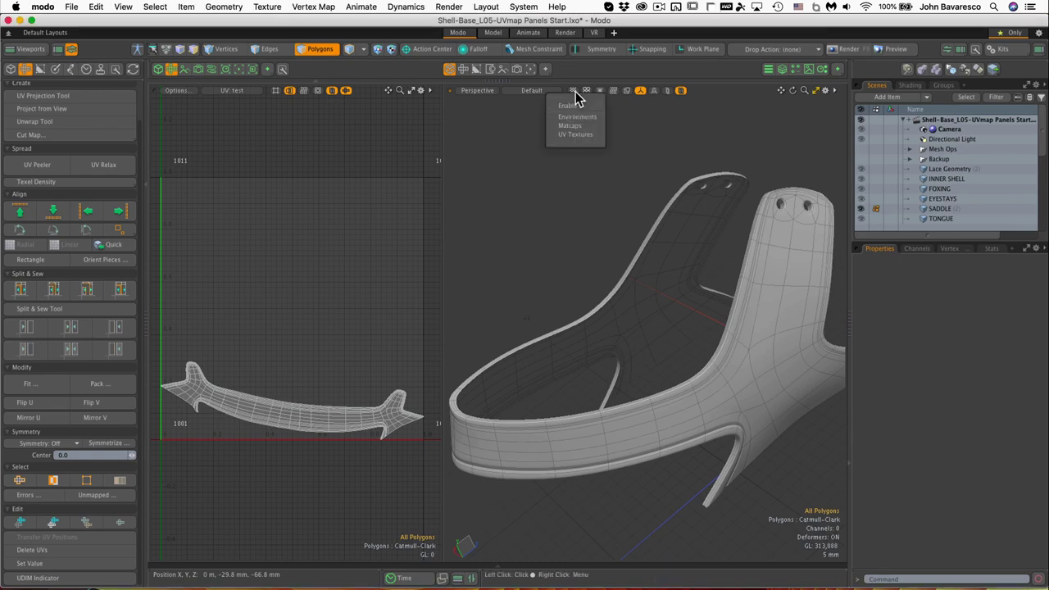
{"action": "left_click", "coordinate": [578, 134]}
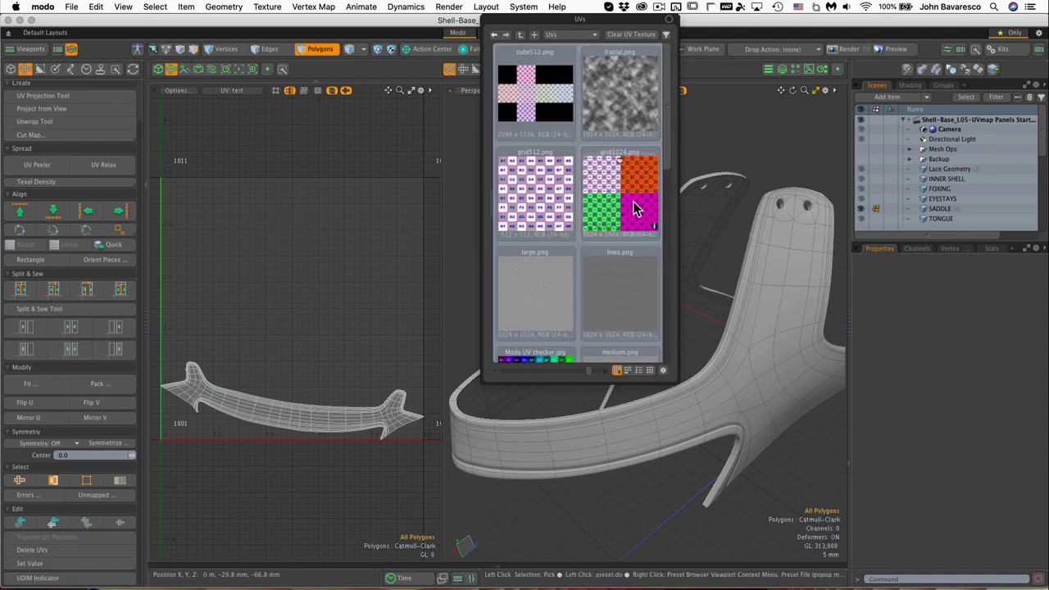
{"action": "scroll", "coordinate": [635, 209], "scroll_direction": "down", "scroll_amount": 3}
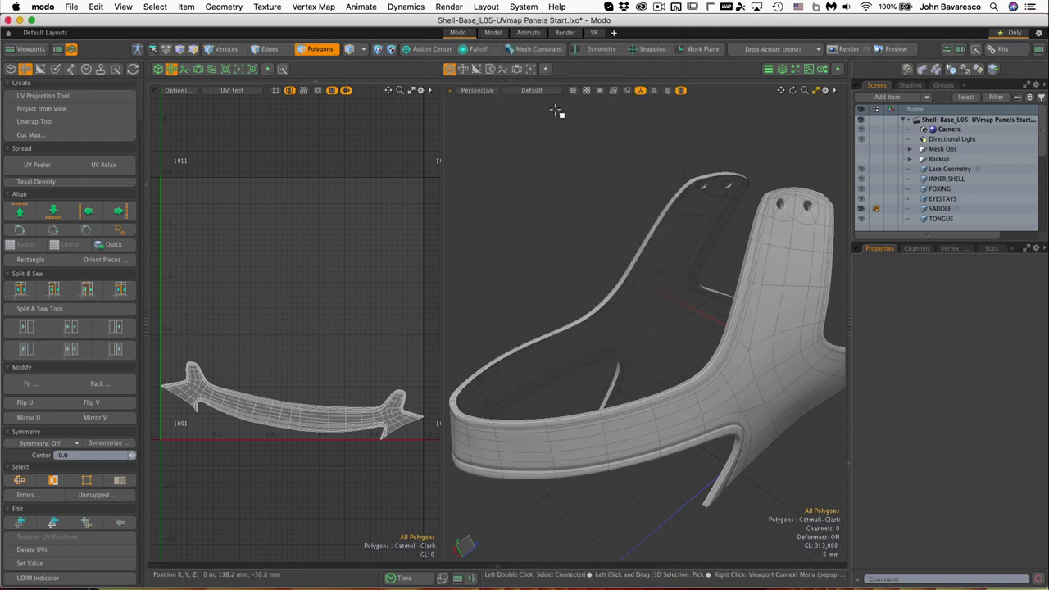
{"action": "left_click", "coordinate": [573, 91]}
{"action": "left_click", "coordinate": [576, 107]}
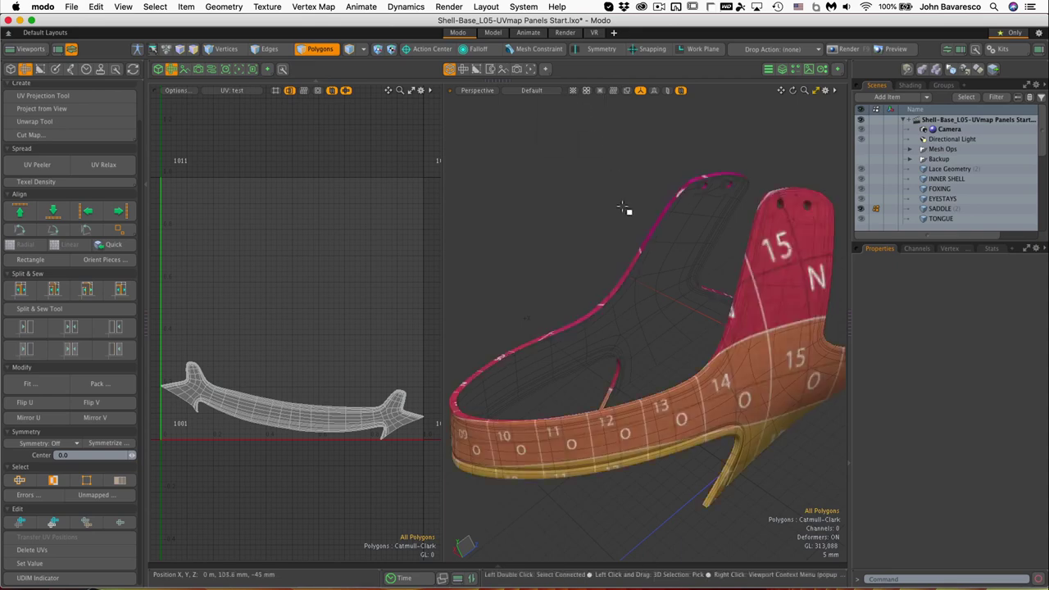
- Move the saddle's UV island up to about mid-height of the UV tile and rotate it until it sits level
{"action": "left_click_drag", "start_coordinate": [602, 229], "coordinate": [629, 343], "text": "alt"}
{"action": "key", "text": "3"}
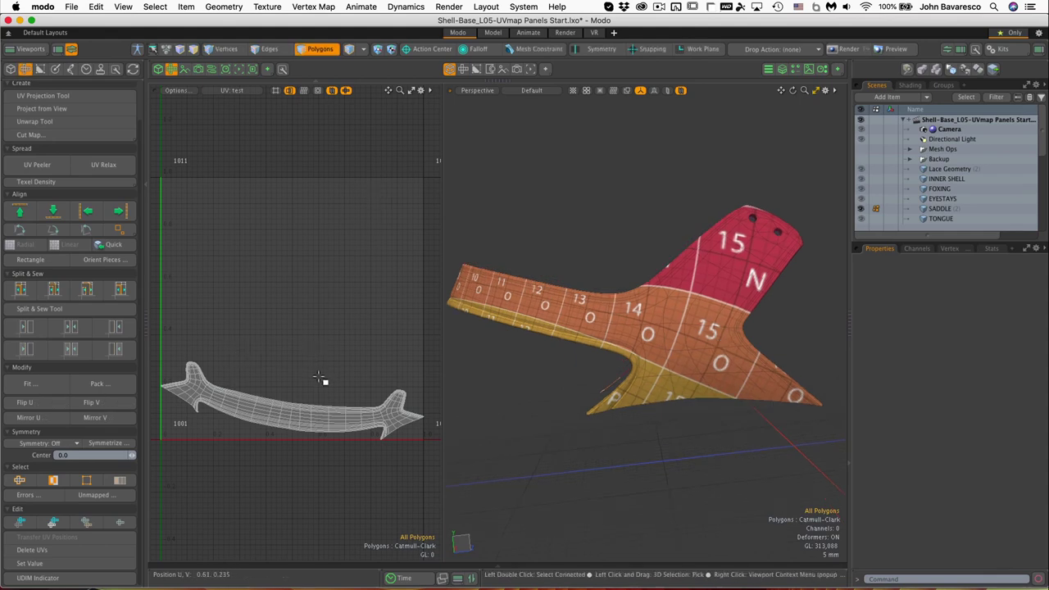
{"action": "key", "text": "y"}
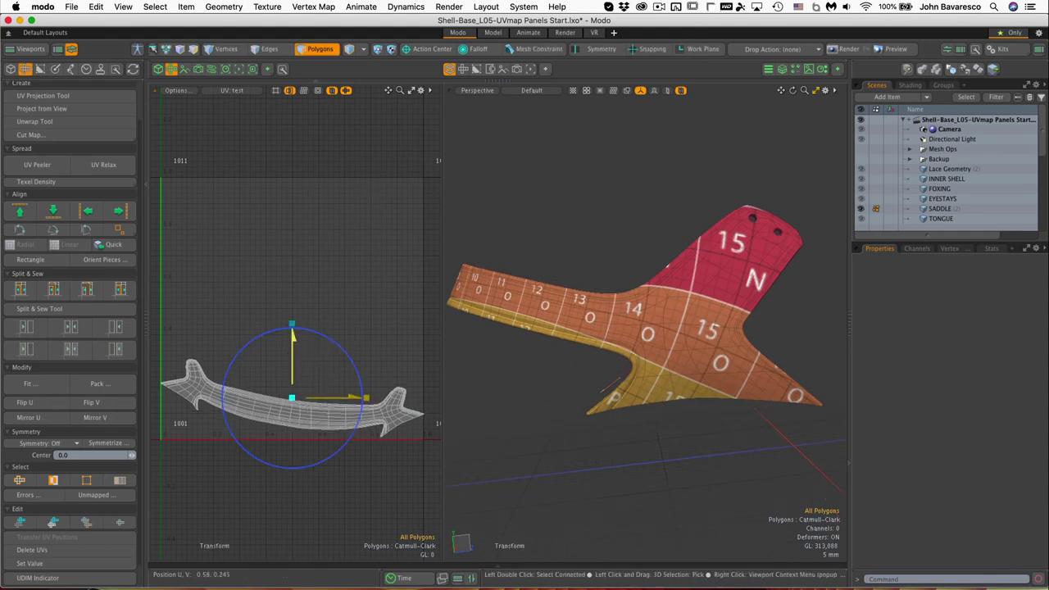
{"action": "left_click_drag", "start_coordinate": [292, 361], "coordinate": [292, 271]}
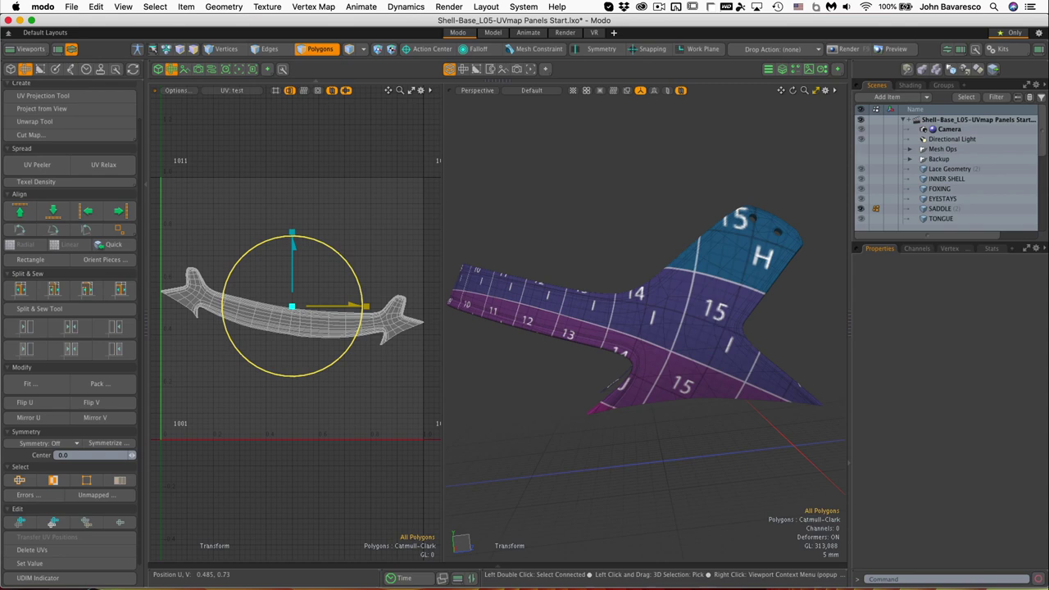
{"action": "left_click_drag", "start_coordinate": [419, 322], "coordinate": [435, 302]}
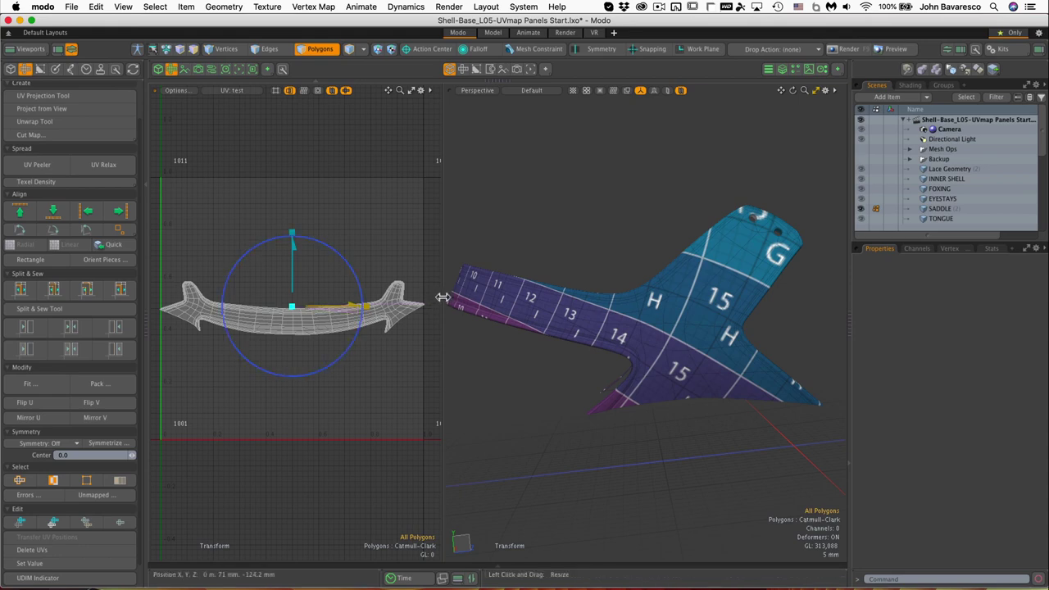
{"action": "left_click_drag", "start_coordinate": [435, 300], "coordinate": [651, 295]}
{"action": "left_click_drag", "start_coordinate": [434, 300], "coordinate": [489, 289], "text": "ctrl+alt"}
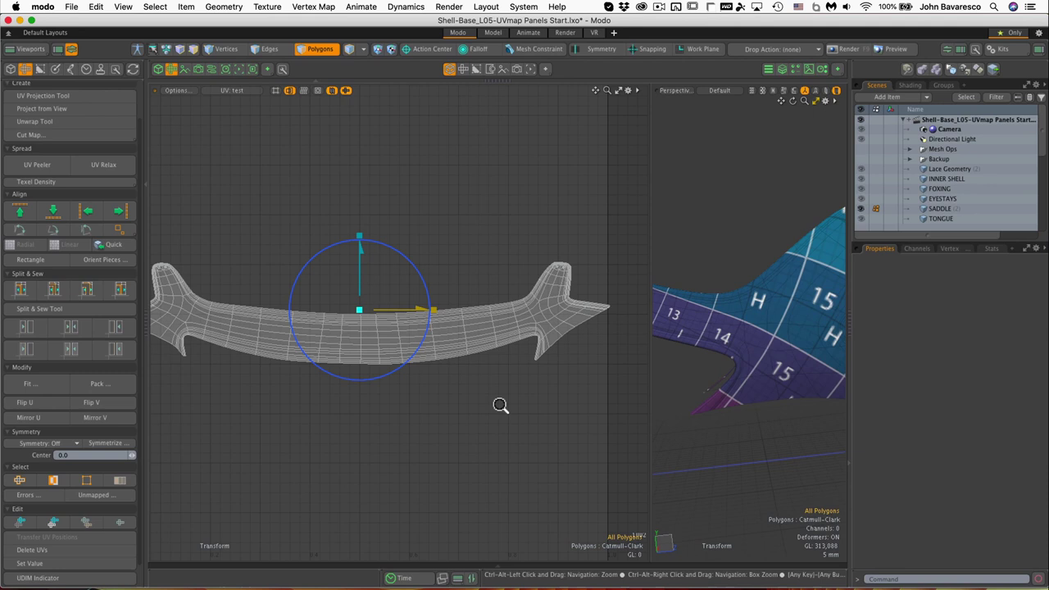
{"action": "scroll", "coordinate": [492, 405], "scroll_direction": "down", "scroll_amount": 2}
{"action": "key", "text": "q"}
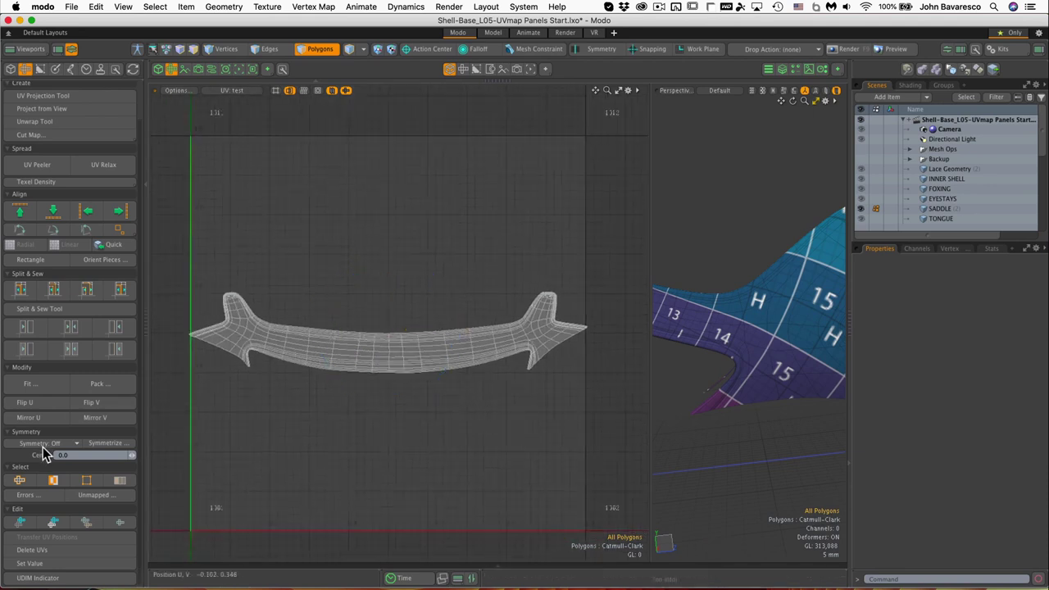
- Fit the entire UVs to UDIM 1001 with proportions kept and gaps at 0 %
{"action": "left_click", "coordinate": [40, 387]}
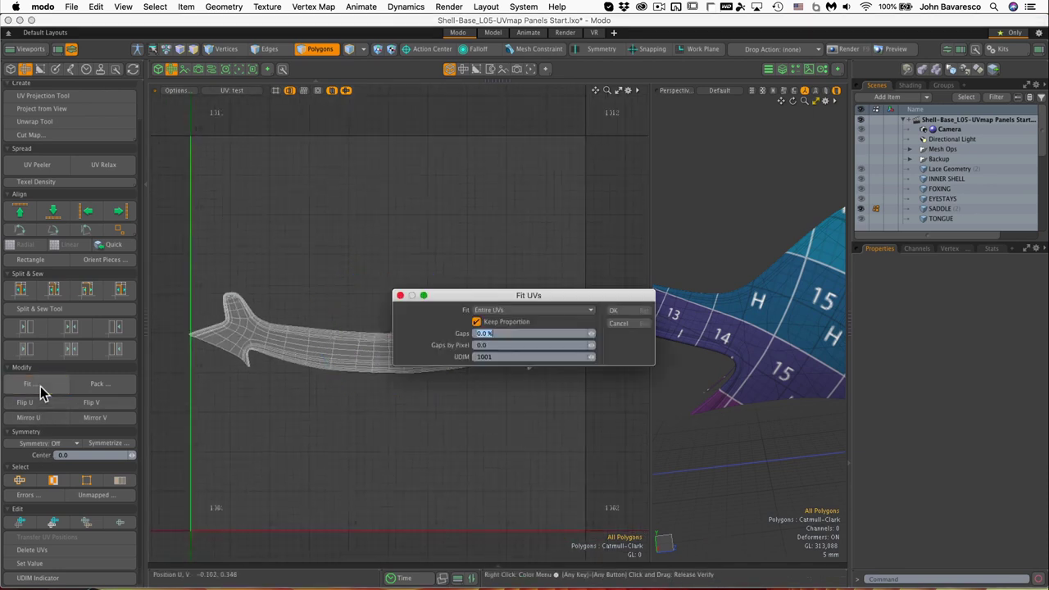
{"action": "left_click", "coordinate": [614, 310]}
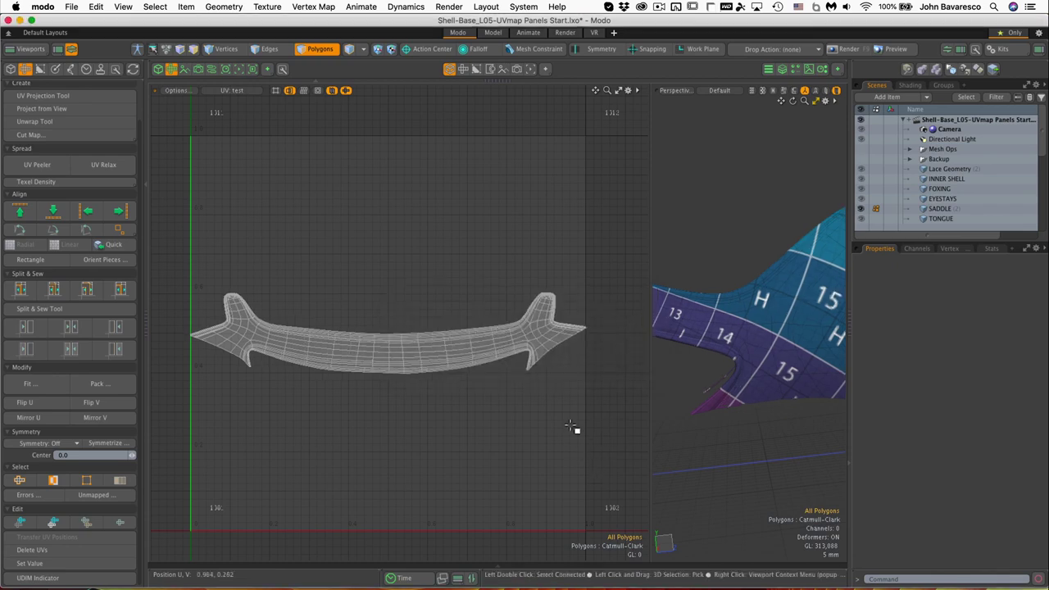
{"action": "scroll", "coordinate": [541, 410], "scroll_direction": "down", "scroll_amount": 5}
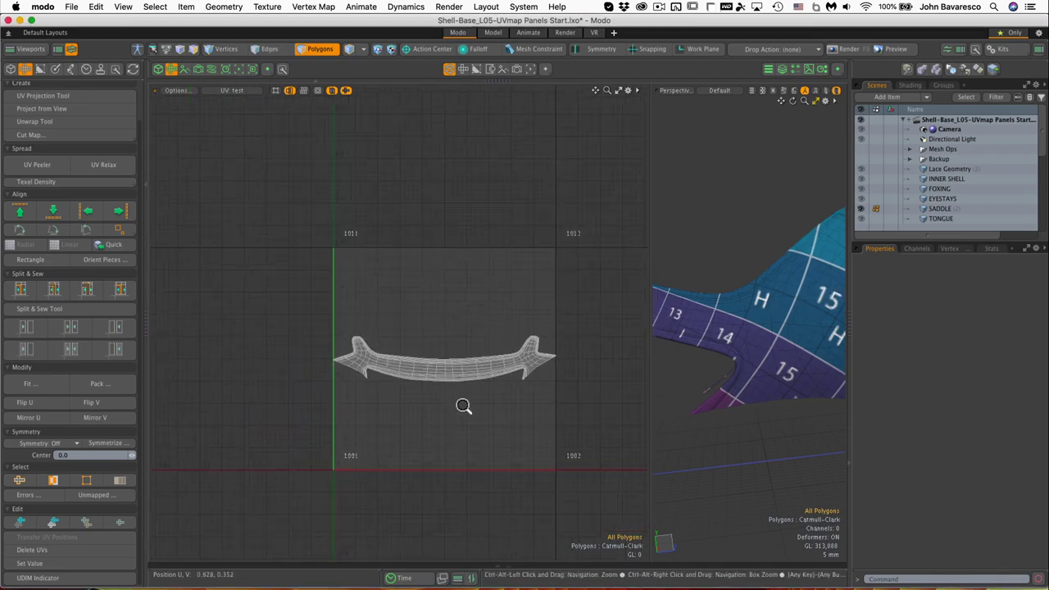
{"action": "left_click_drag", "start_coordinate": [489, 408], "coordinate": [452, 407], "text": "alt+shift"}
- Relax the saddle's UV island with UV Relax and open the tool's properties
{"action": "left_click_drag", "start_coordinate": [726, 391], "coordinate": [490, 330], "text": "alt"}
{"action": "left_click_drag", "start_coordinate": [661, 352], "coordinate": [608, 371], "text": "alt"}
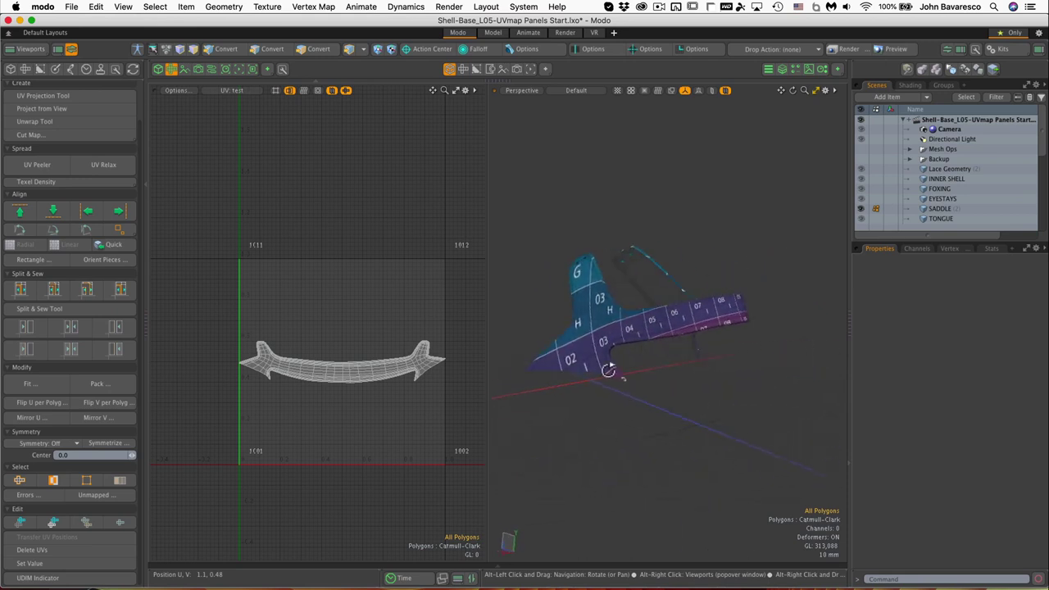
{"action": "left_click", "coordinate": [104, 166]}
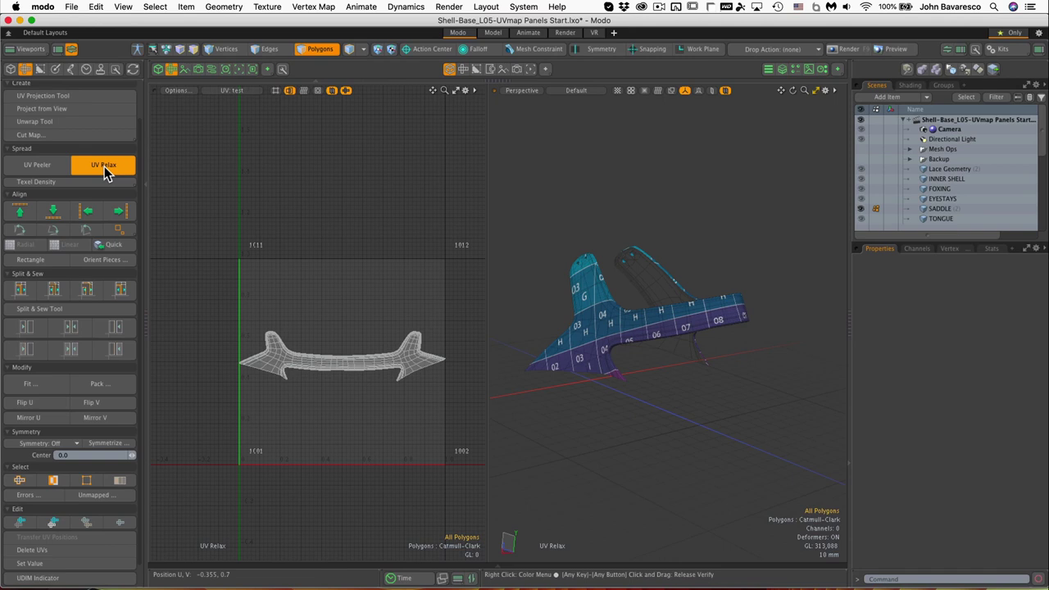
{"action": "left_click_drag", "start_coordinate": [351, 358], "coordinate": [368, 352], "text": "ctrl+alt"}
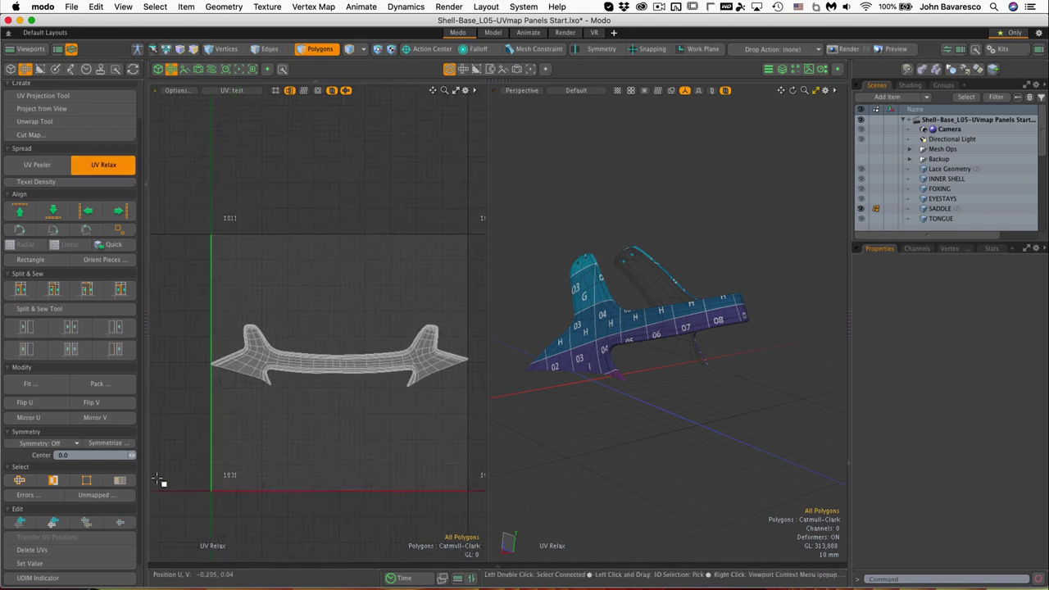
{"action": "key", "text": "k"}
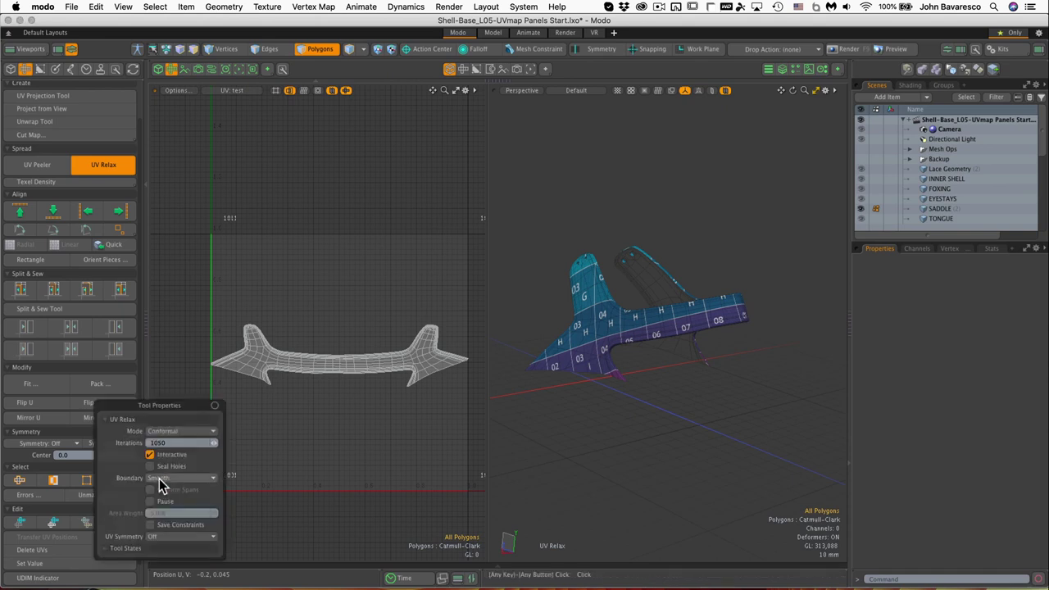
{"action": "left_click_drag", "start_coordinate": [169, 400], "coordinate": [490, 123]}
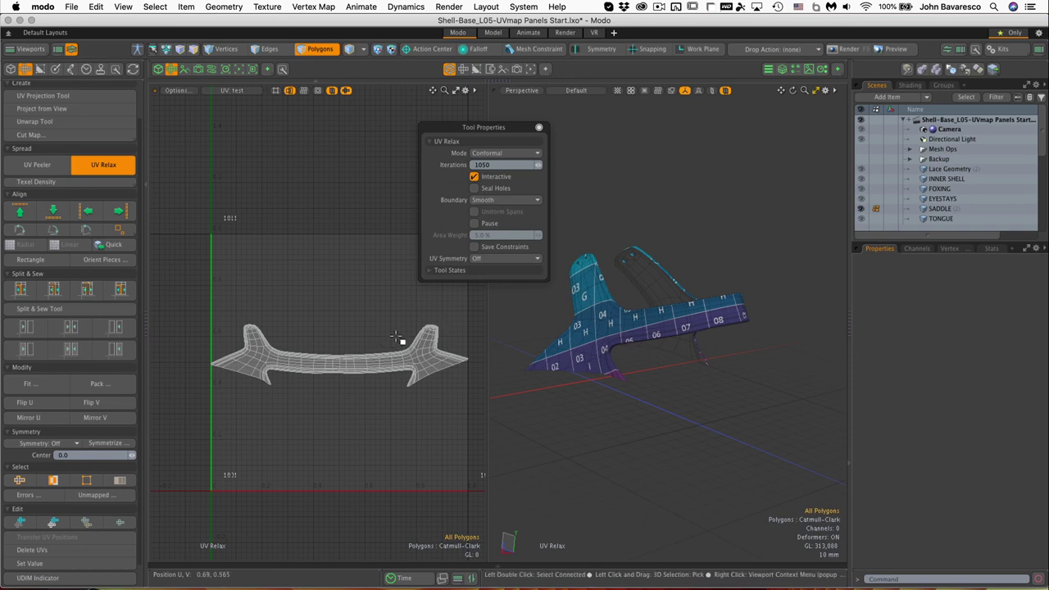
- Set the UV Relax iterations to 10, 200 and finally 2000, and check the checker pattern around the saddle
{"action": "left_click", "coordinate": [499, 164]}
{"action": "type", "text": "10"}
{"action": "key", "text": "Return"}
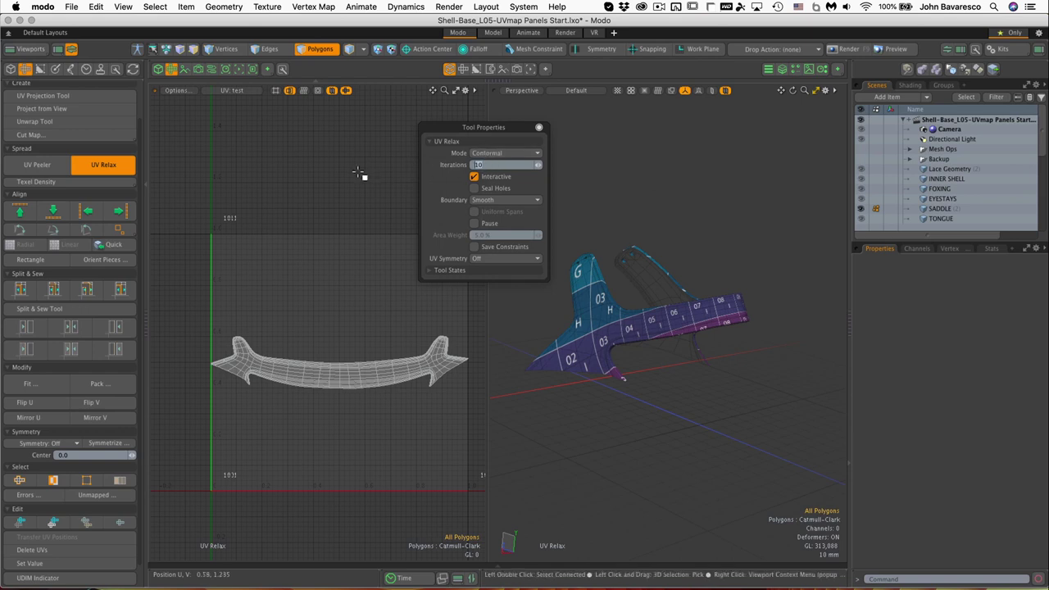
{"action": "key", "text": "Return"}
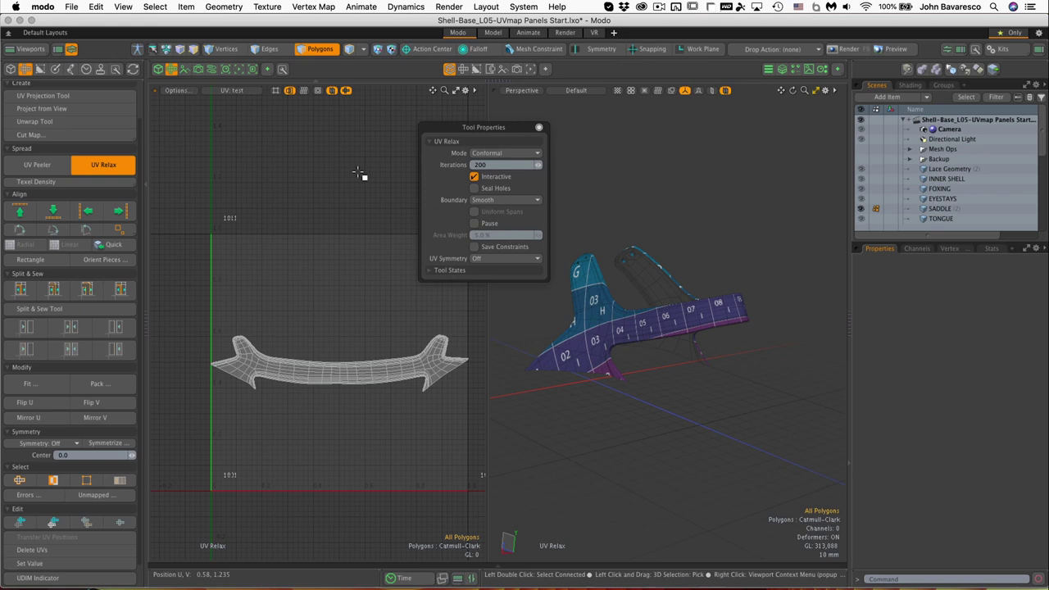
{"action": "left_click", "coordinate": [498, 165]}
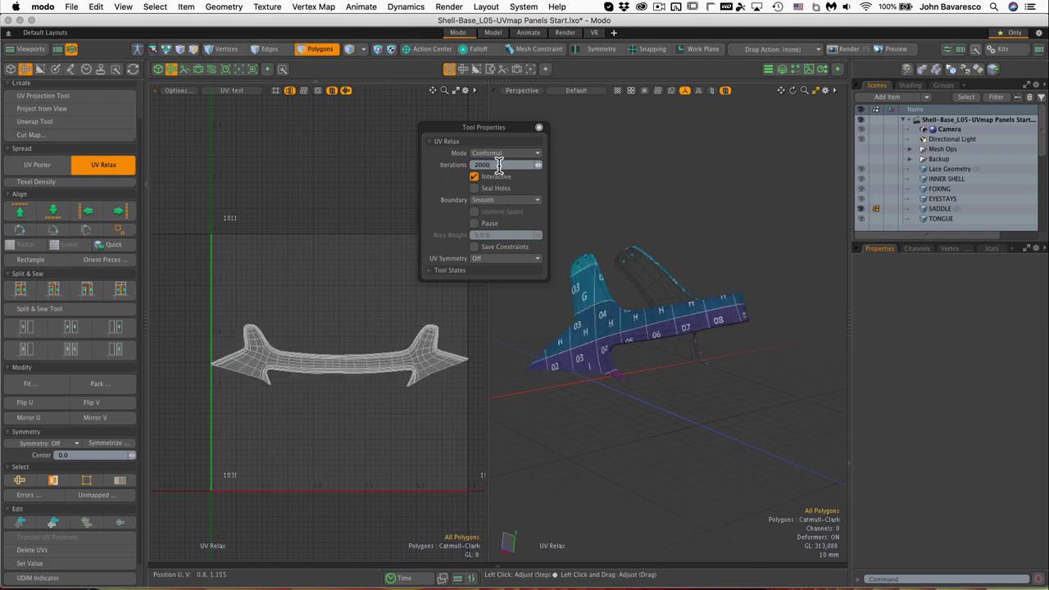
{"action": "left_click_drag", "start_coordinate": [679, 359], "coordinate": [589, 321], "text": "alt"}
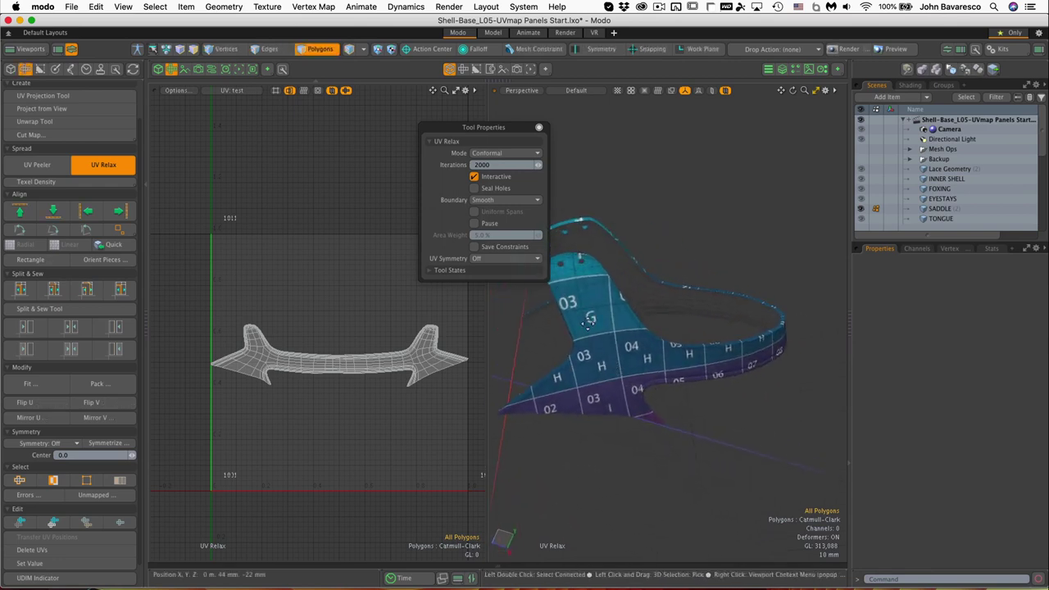
{"action": "left_click_drag", "start_coordinate": [692, 366], "coordinate": [636, 366], "text": "alt"}
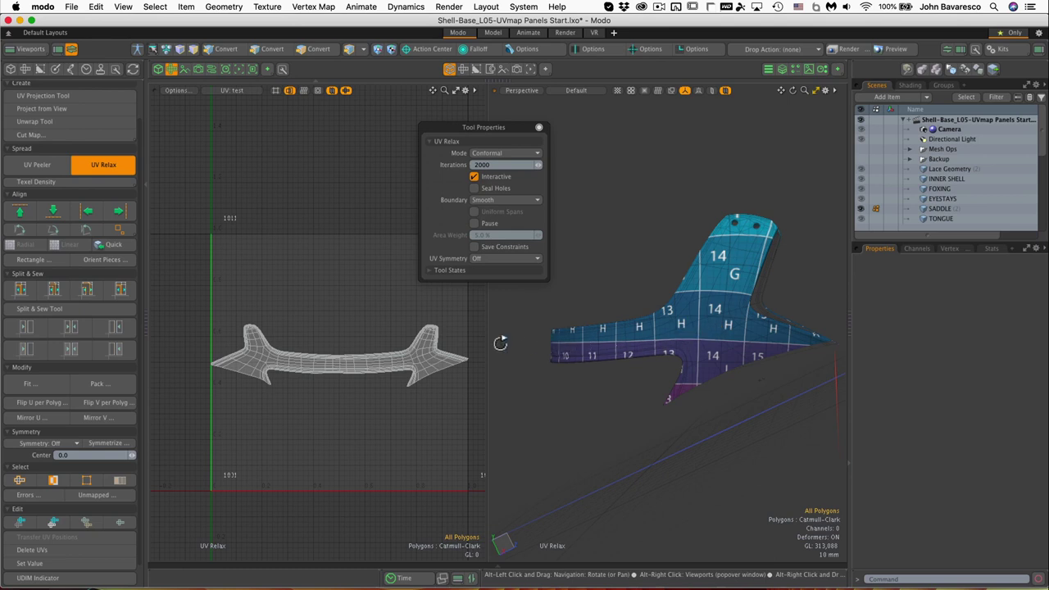
{"action": "left_click_drag", "start_coordinate": [583, 345], "coordinate": [748, 335], "text": "alt"}
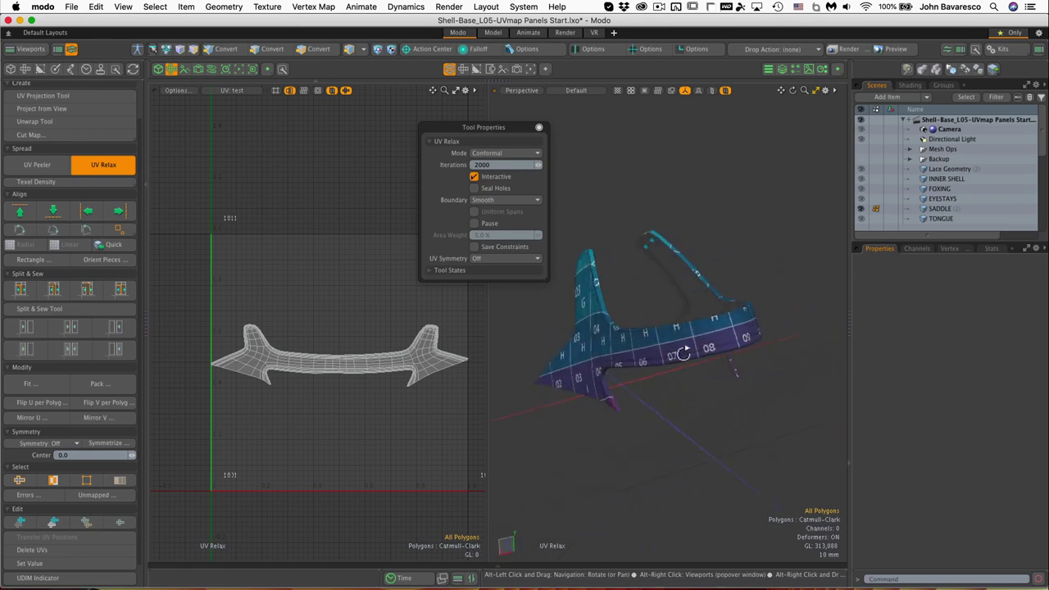
{"action": "left_click_drag", "start_coordinate": [652, 354], "coordinate": [595, 363], "text": "alt"}
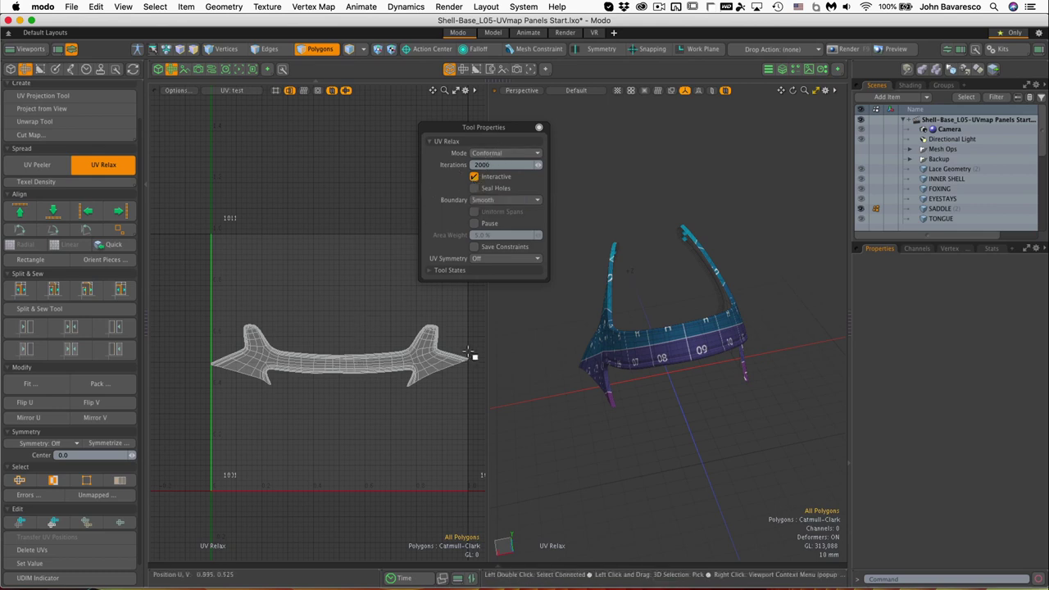
- Pin the middle of the UV island's long band, raise the pin slightly, and set the iterations to 10 and finally 1050
{"action": "left_click_drag", "start_coordinate": [487, 344], "coordinate": [571, 349]}
{"action": "scroll", "coordinate": [453, 378], "scroll_direction": "up", "scroll_amount": 3}
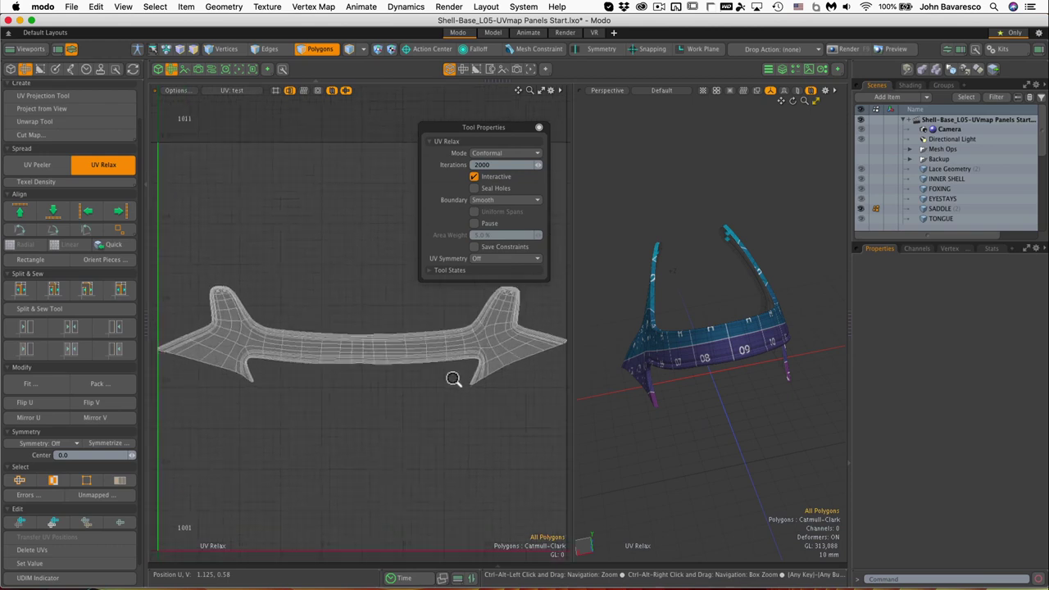
{"action": "left_click_drag", "start_coordinate": [492, 128], "coordinate": [547, 98]}
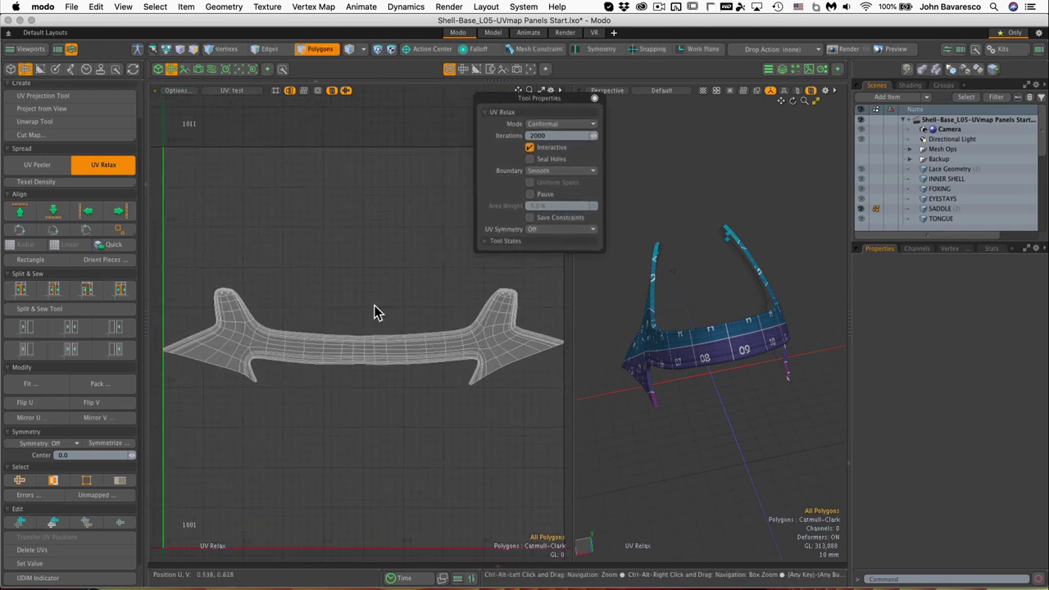
{"action": "scroll", "coordinate": [374, 314], "scroll_direction": "up", "scroll_amount": 2}
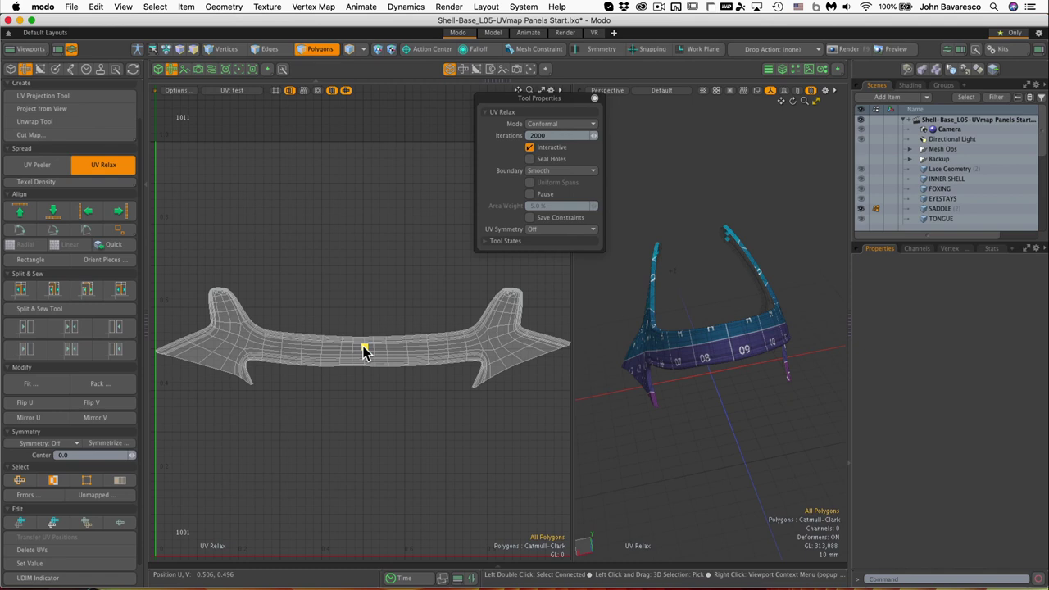
{"action": "left_click_drag", "start_coordinate": [365, 347], "coordinate": [364, 337]}
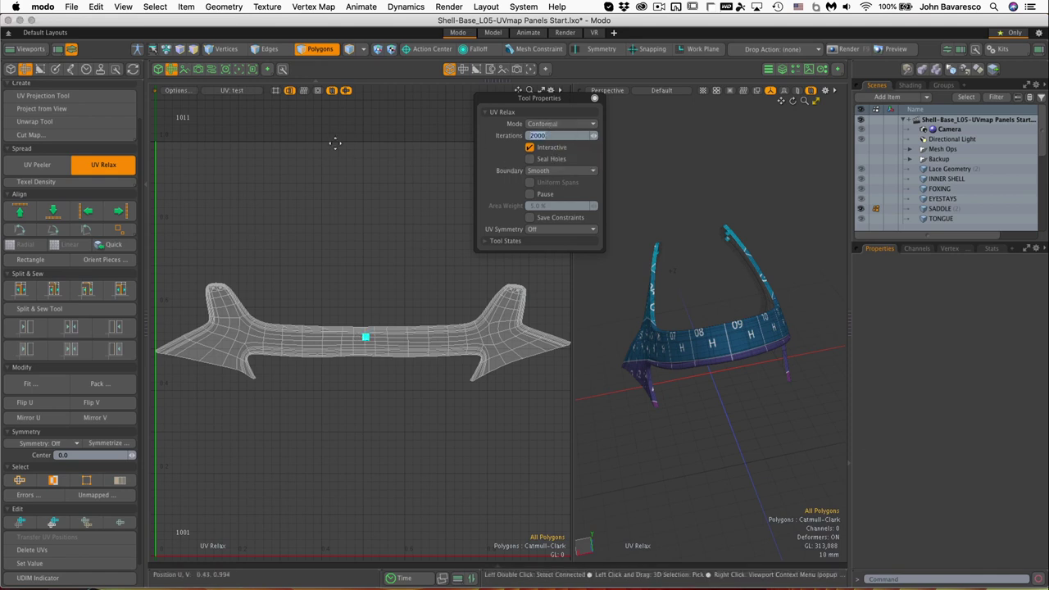
{"action": "key", "text": "Return"}
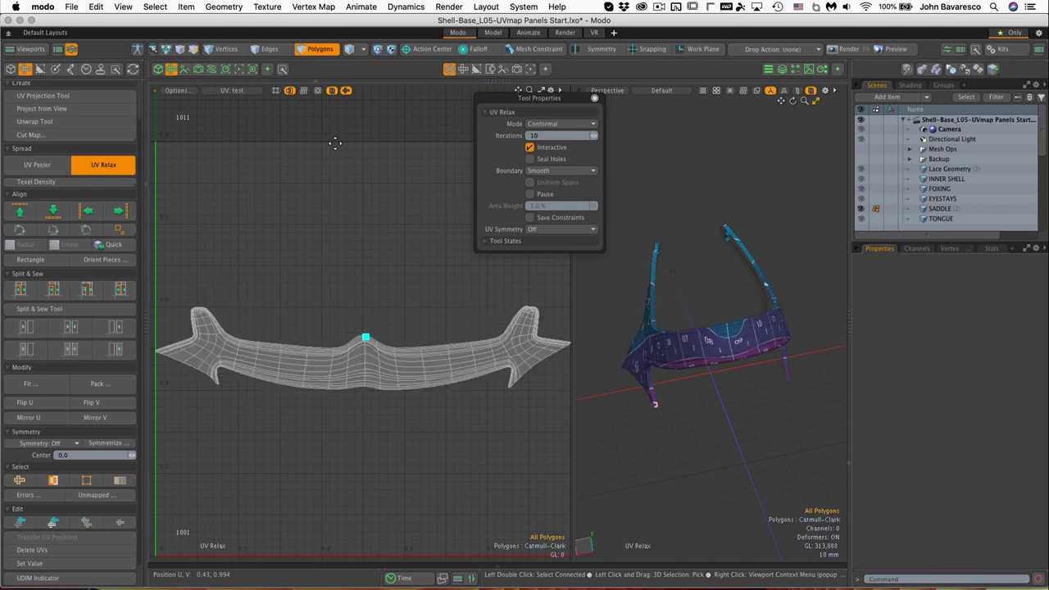
{"action": "left_click", "coordinate": [550, 134]}
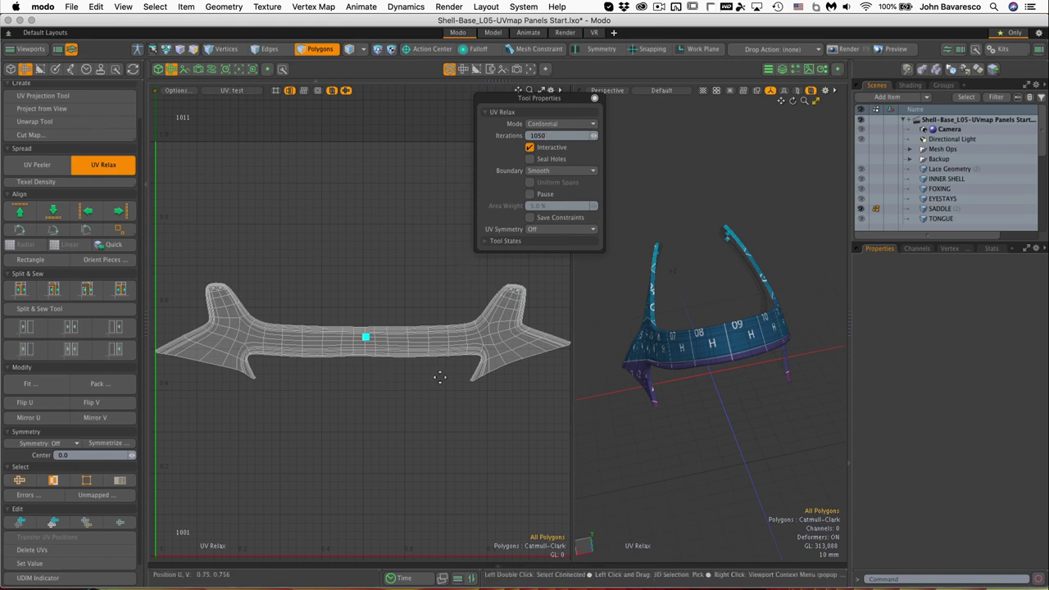
- Pin the top of each of the two upright tabs on the saddle's UV island
{"action": "mouse_move", "coordinate": [424, 402]}
{"action": "left_mouse_down", "text": "alt"}
{"action": "mouse_move", "coordinate": [467, 402]}
{"action": "mouse_move", "coordinate": [412, 413]}
{"action": "left_mouse_up", "text": "alt"}
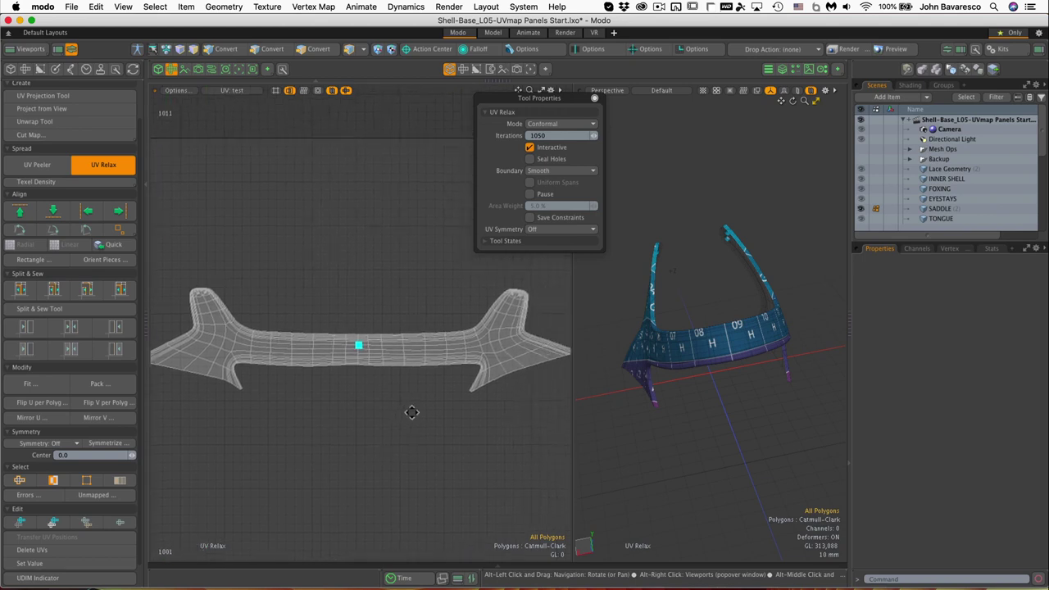
{"action": "left_click_drag", "start_coordinate": [705, 345], "coordinate": [669, 361], "text": "alt"}
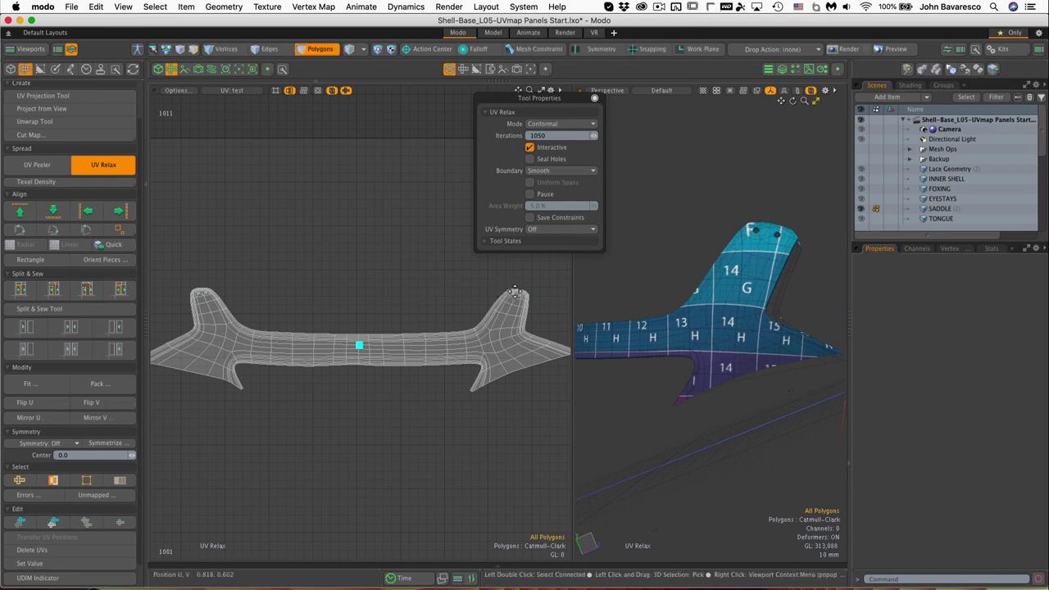
{"action": "left_click", "coordinate": [512, 291]}
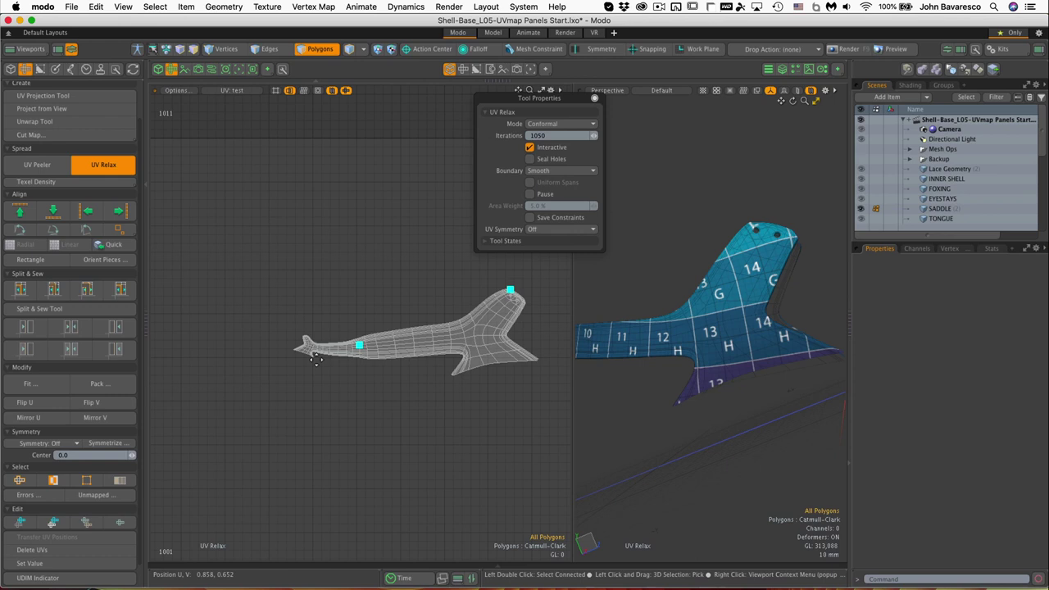
{"action": "scroll", "coordinate": [300, 288], "scroll_direction": "up", "scroll_amount": 5}
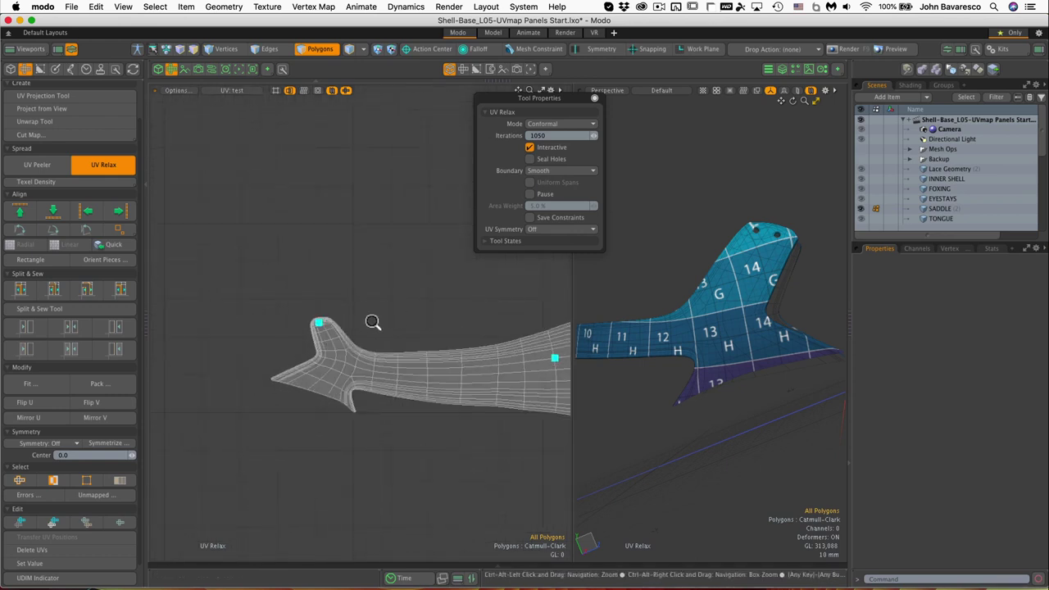
- Move the left tab's pin outward and up to spread the compressed half of the UV island, and fine-tune its position
{"action": "scroll", "coordinate": [374, 320], "scroll_direction": "down", "scroll_amount": 5}
{"action": "left_click_drag", "start_coordinate": [313, 363], "coordinate": [304, 390], "text": "alt+shift"}
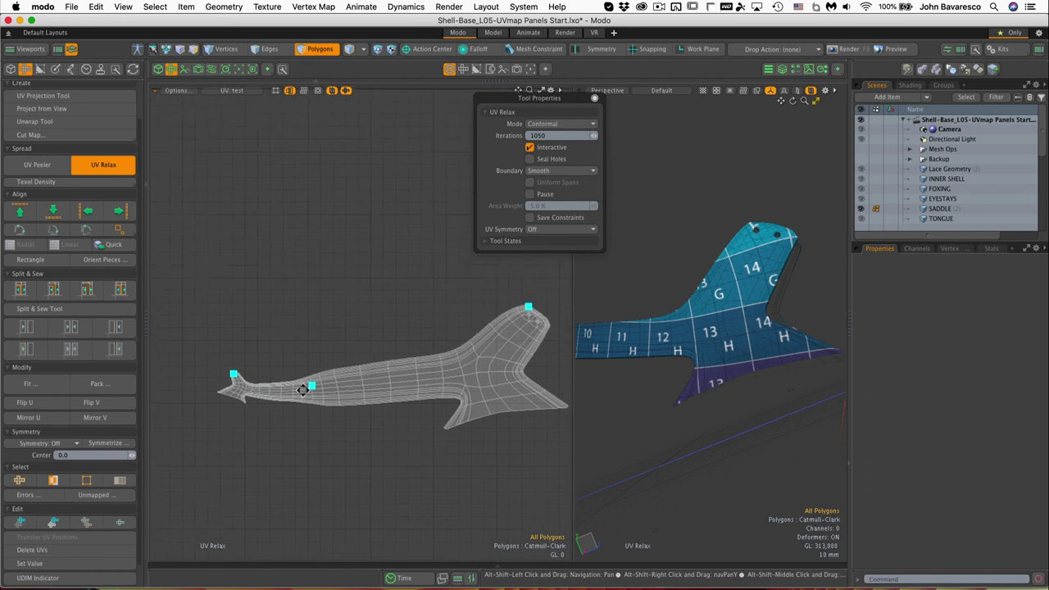
{"action": "scroll", "coordinate": [332, 410], "scroll_direction": "down", "scroll_amount": 3}
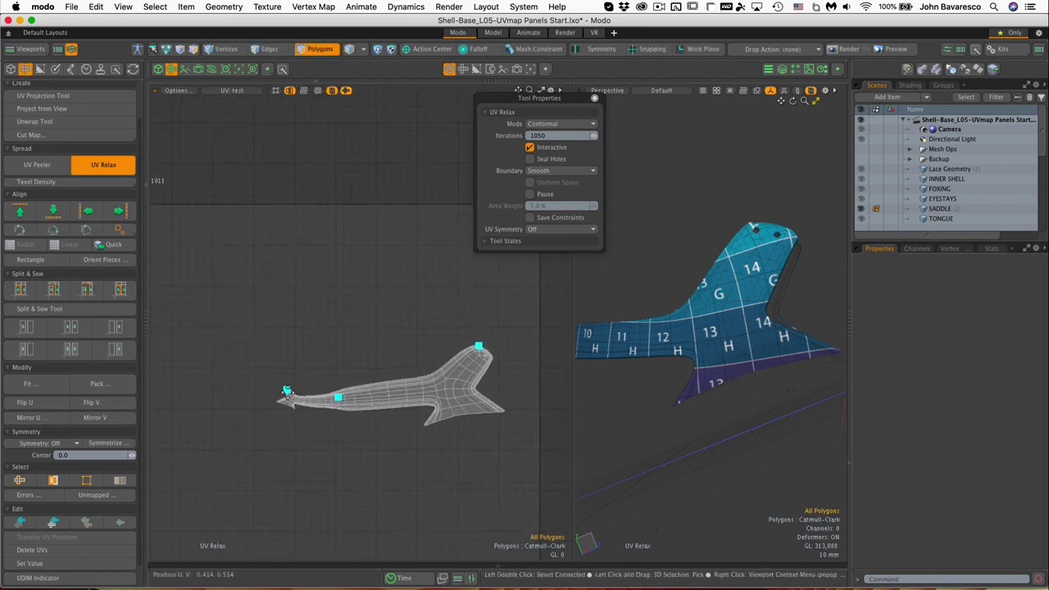
{"action": "left_click_drag", "start_coordinate": [286, 390], "coordinate": [159, 348]}
{"action": "left_click_drag", "start_coordinate": [363, 431], "coordinate": [345, 434], "text": "ctrl+alt"}
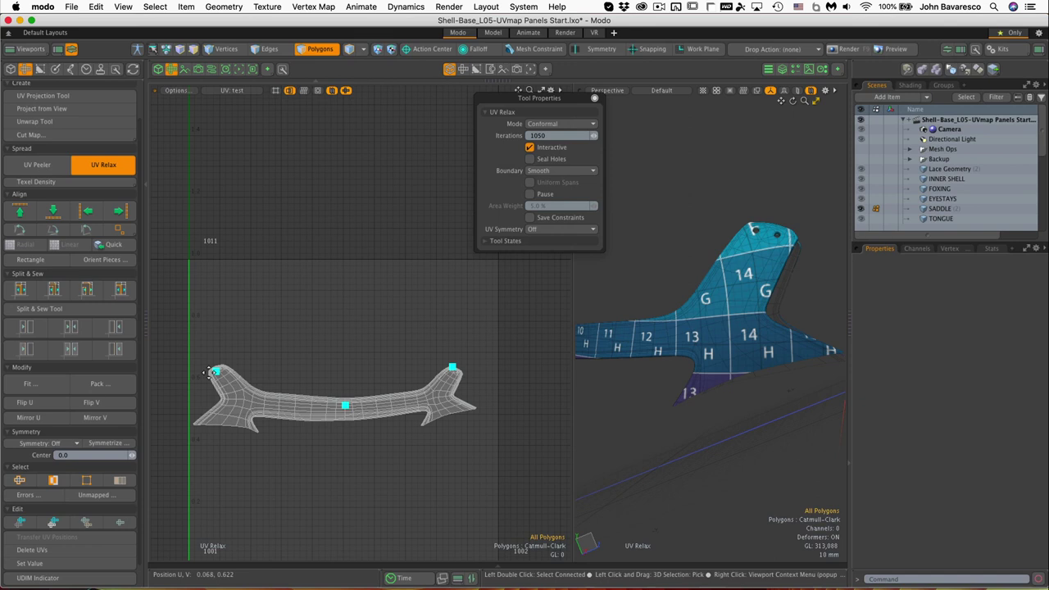
{"action": "left_click_drag", "start_coordinate": [215, 371], "coordinate": [211, 373]}
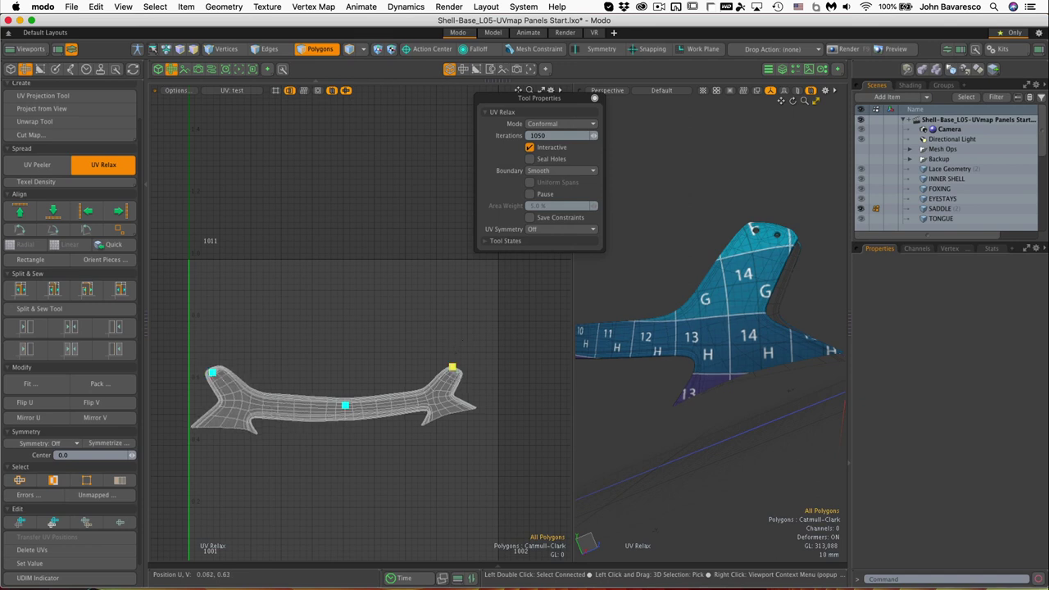
- Move the right tab's pin outward to spread the compressed right half of the UV island, and fine-tune its position
{"action": "left_click_drag", "start_coordinate": [452, 367], "coordinate": [474, 367]}
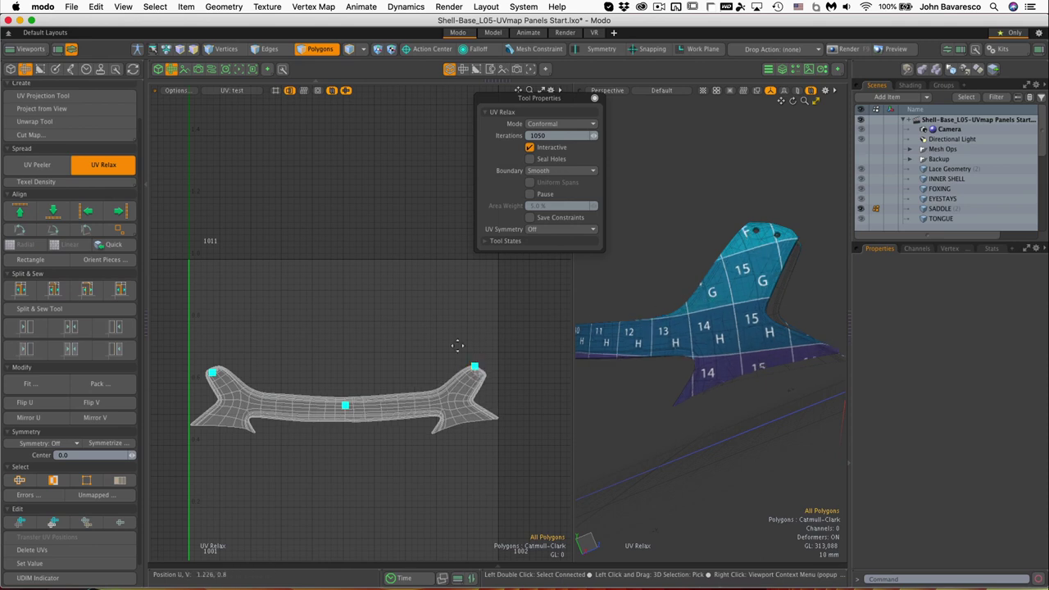
{"action": "mouse_move", "coordinate": [475, 367]}
{"action": "left_mouse_down"}
{"action": "mouse_move", "coordinate": [465, 371]}
{"action": "mouse_move", "coordinate": [476, 368]}
{"action": "left_mouse_up"}
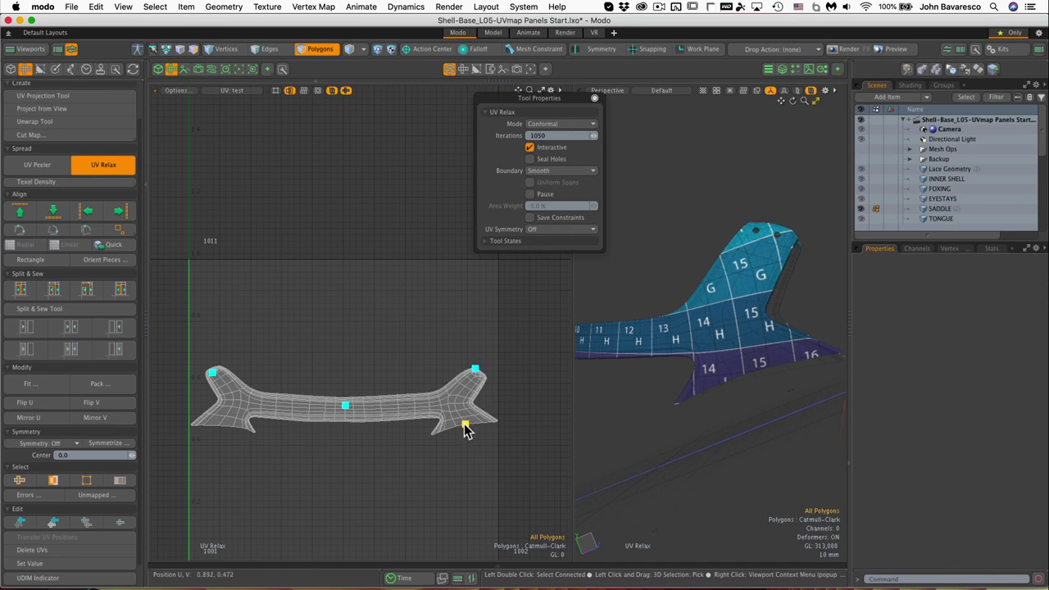
- Pin the lower edge at each end of the saddle's UV island, adjust both pins slightly, and raise the band's middle pin slightly
{"action": "left_click_drag", "start_coordinate": [465, 424], "coordinate": [458, 425]}
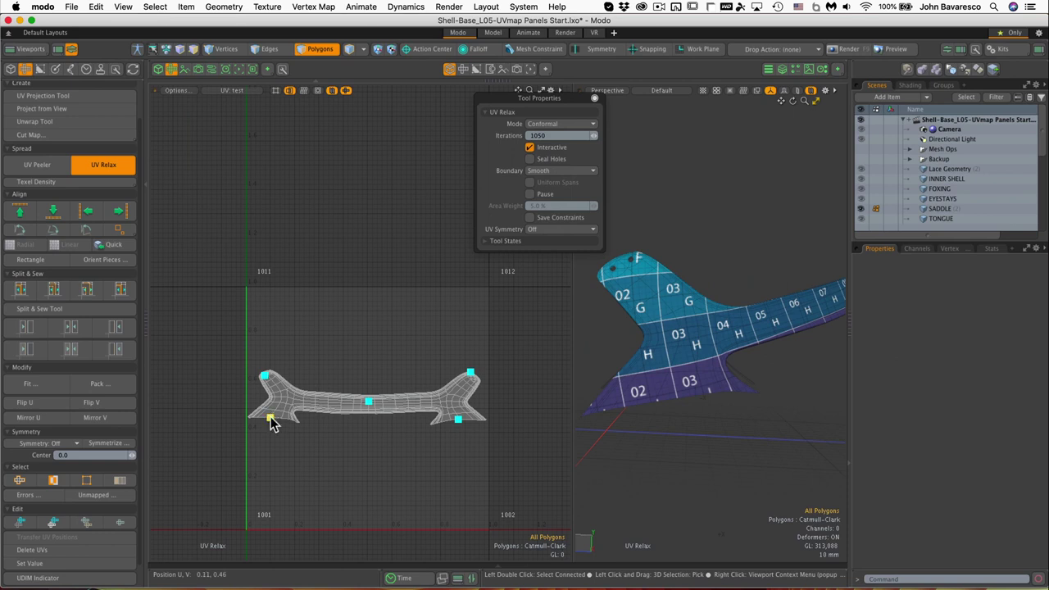
{"action": "left_click_drag", "start_coordinate": [270, 417], "coordinate": [273, 422]}
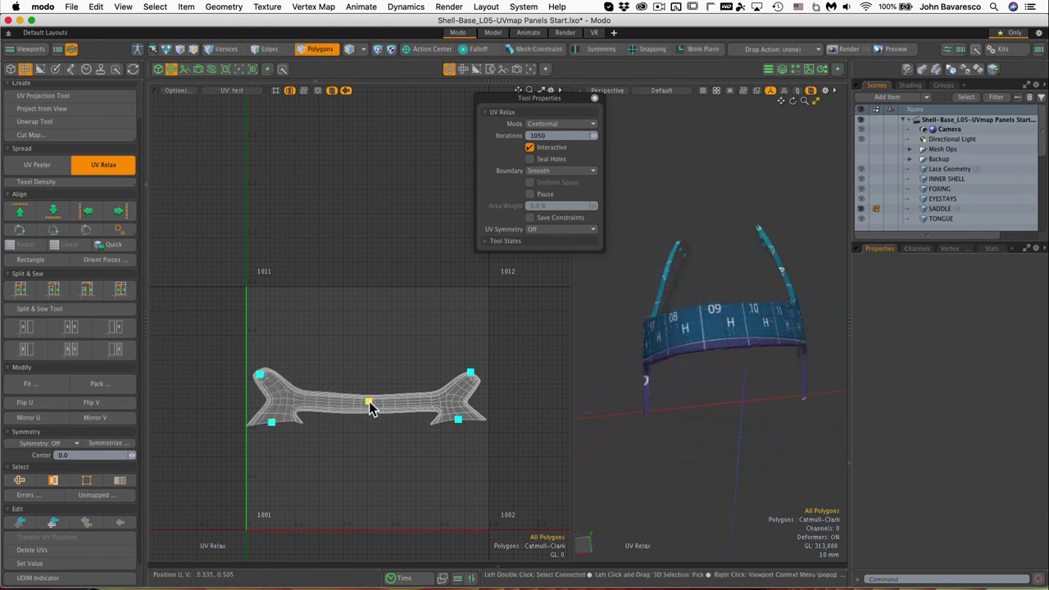
{"action": "left_click_drag", "start_coordinate": [369, 401], "coordinate": [369, 399]}
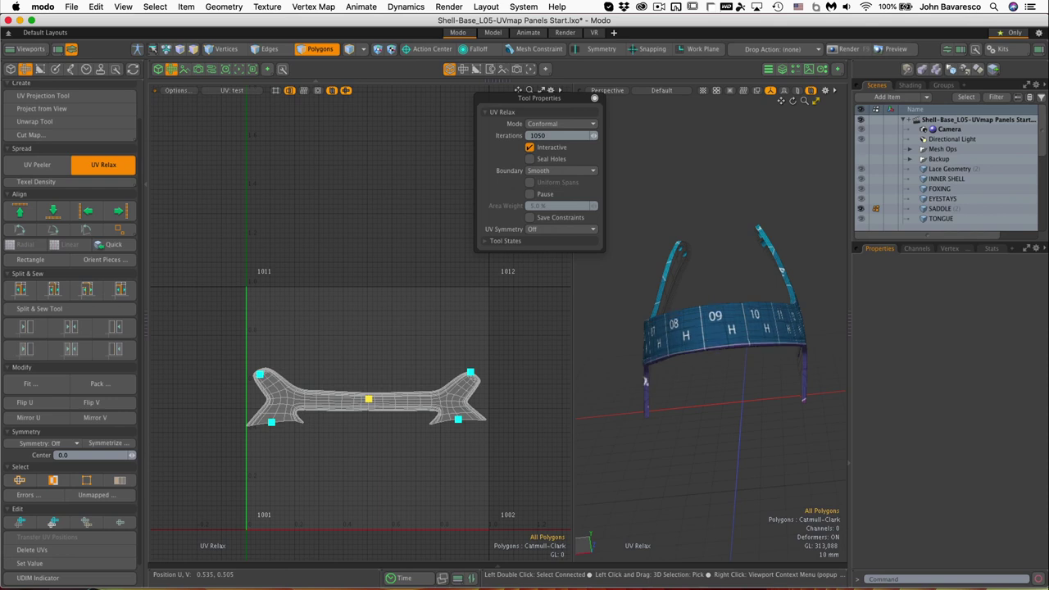
- Check the checker pattern along the side of the saddle and end the UV Relax tool, keeping the relaxed UVs
{"action": "left_click_drag", "start_coordinate": [628, 297], "coordinate": [698, 366], "text": "alt"}
{"action": "key", "text": "3"}
{"action": "scroll", "coordinate": [714, 328], "scroll_direction": "up", "scroll_amount": 6}
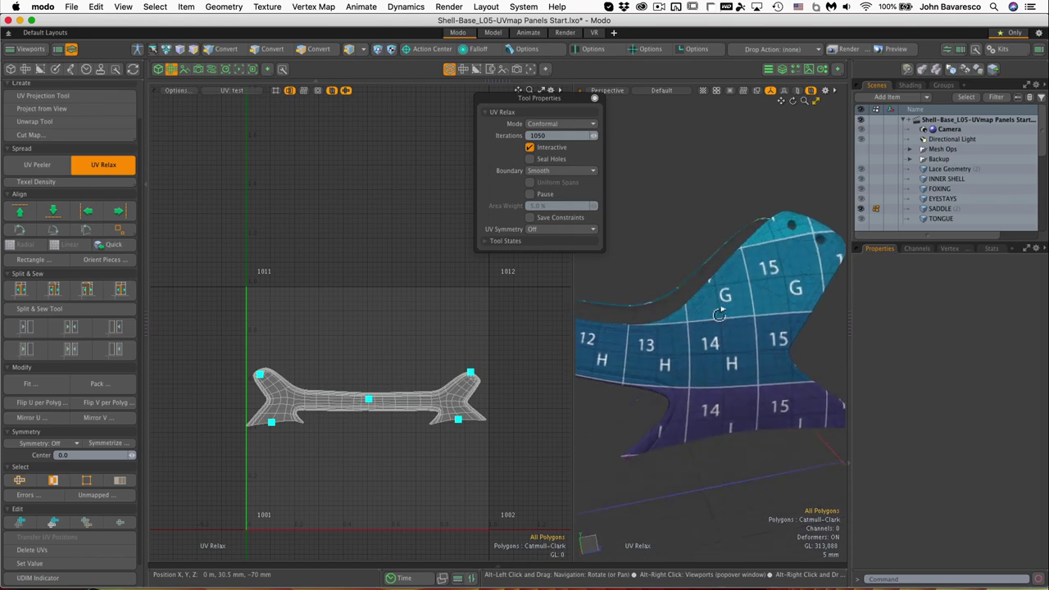
{"action": "scroll", "coordinate": [719, 314], "scroll_direction": "down", "scroll_amount": 4}
{"action": "left_click_drag", "start_coordinate": [719, 315], "coordinate": [718, 371], "text": "alt"}
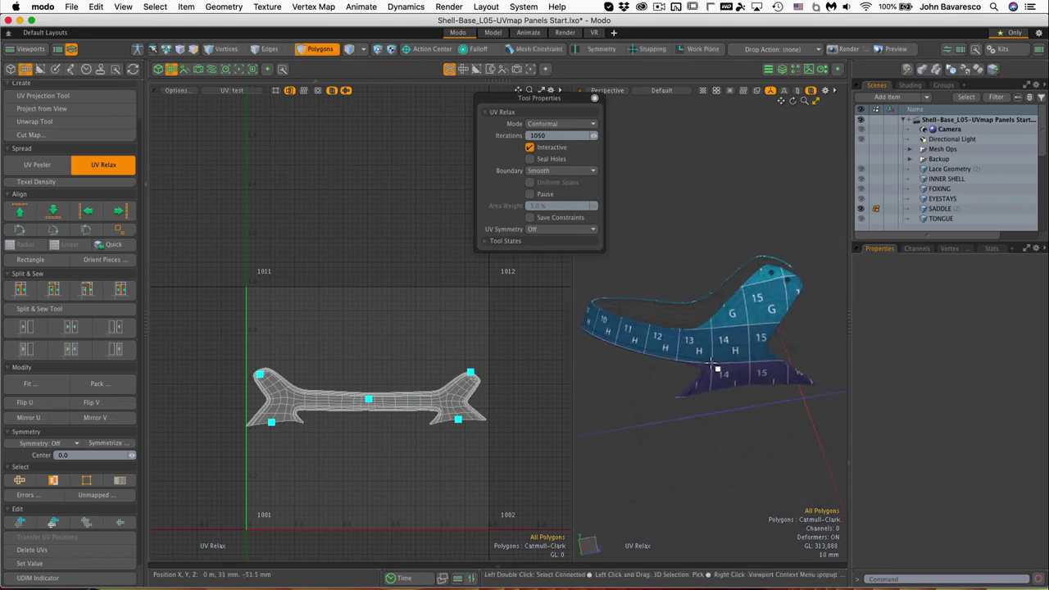
{"action": "key", "text": "space"}
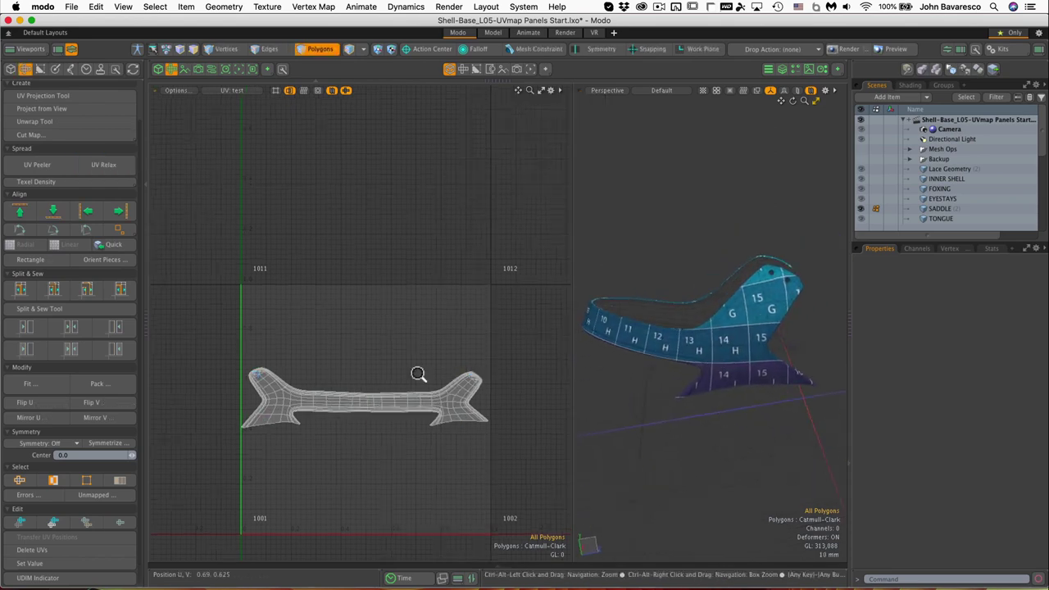